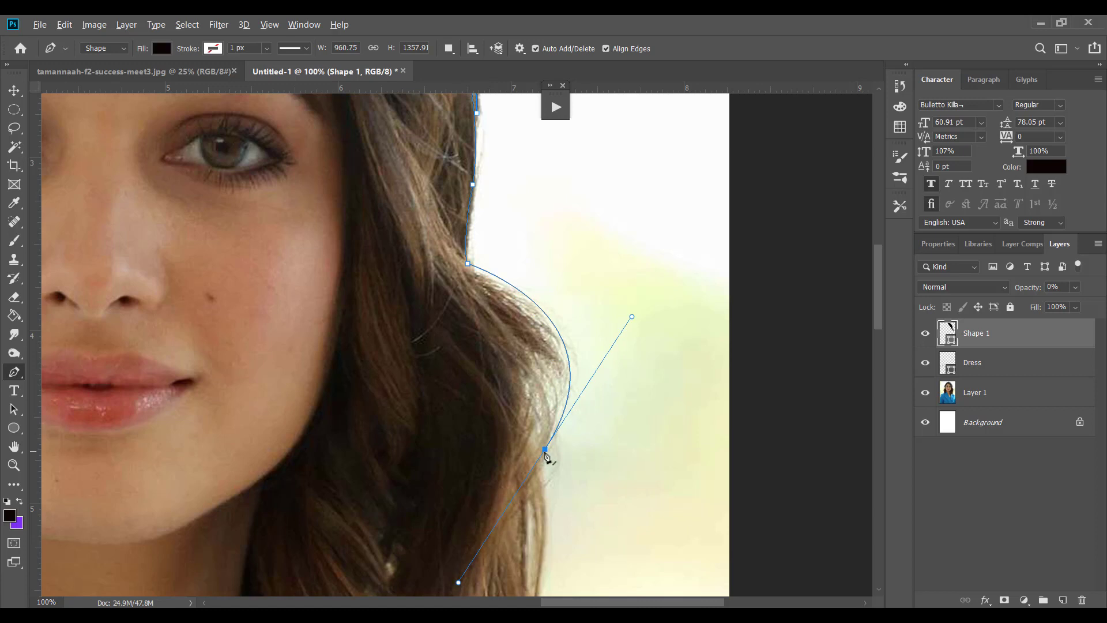
# Continue the pen path down the outer edge of the hair beside the neck, adding thin pointed strands.
pyautogui.scroll(-5, 549, 453)
pyautogui.moveTo(523, 371); pyautogui.dragTo(500, 436)
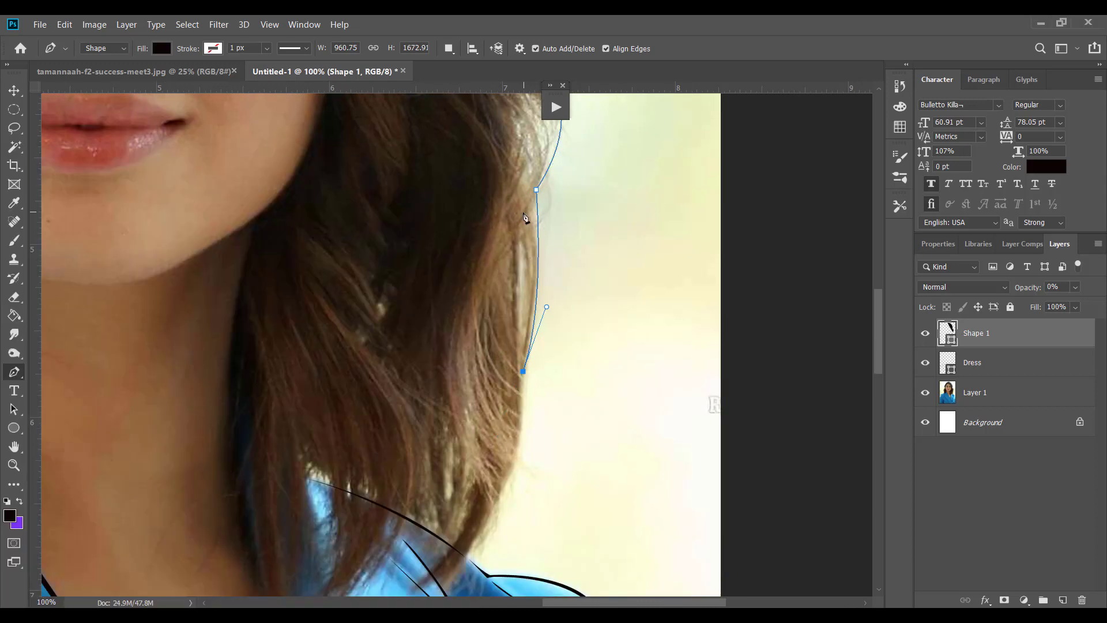
pyautogui.moveTo(523, 212); pyautogui.dragTo(504, 160)
pyautogui.keyDown('alt'); pyautogui.click(524, 213); pyautogui.keyUp('alt')
pyautogui.moveTo(516, 357); pyautogui.dragTo(495, 418)
pyautogui.keyDown('alt'); pyautogui.click(517, 357); pyautogui.keyUp('alt')
pyautogui.moveTo(515, 221); pyautogui.dragTo(498, 155)
pyautogui.click(525, 399)
pyautogui.scroll(-3, 554, 393)
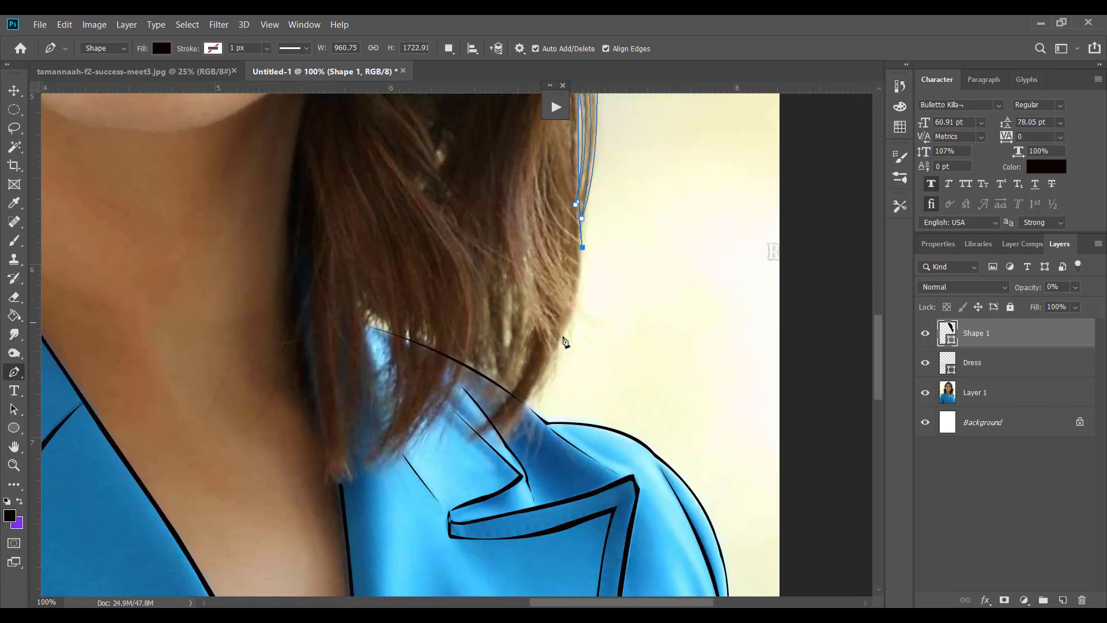
# Trace the outer hair edge down to the shoulder and outline the pointed hair tips over the jacket collar.
pyautogui.moveTo(551, 364); pyautogui.dragTo(514, 428)
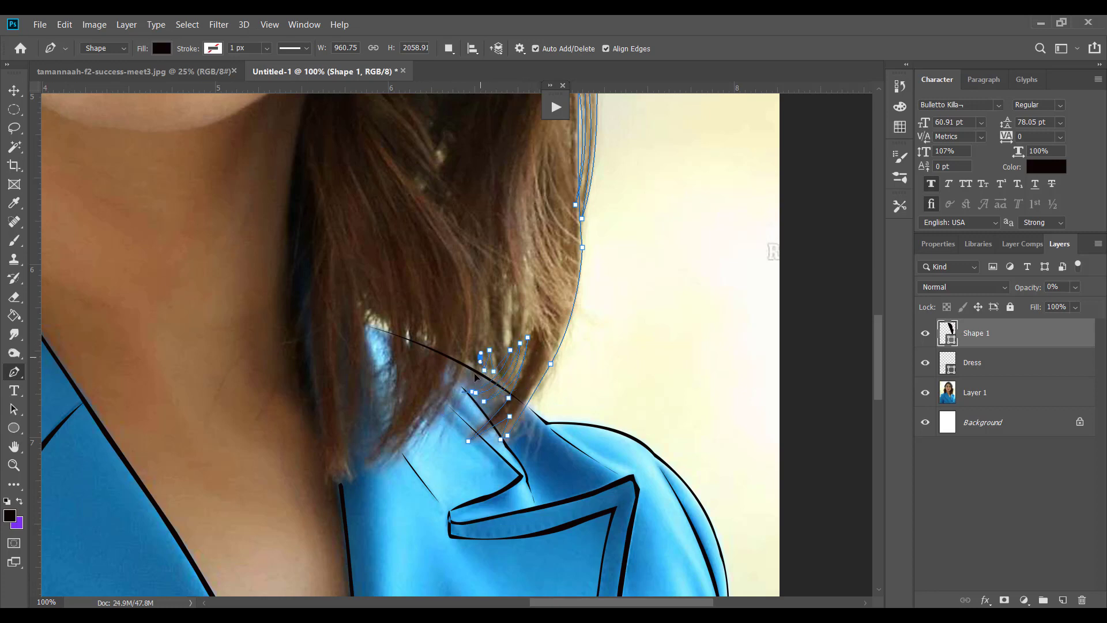
pyautogui.moveTo(416, 448); pyautogui.dragTo(372, 496)
pyautogui.keyDown('alt'); pyautogui.click(414, 449); pyautogui.keyUp('alt')
pyautogui.moveTo(392, 459); pyautogui.dragTo(366, 477)
pyautogui.moveTo(364, 470); pyautogui.dragTo(327, 481)
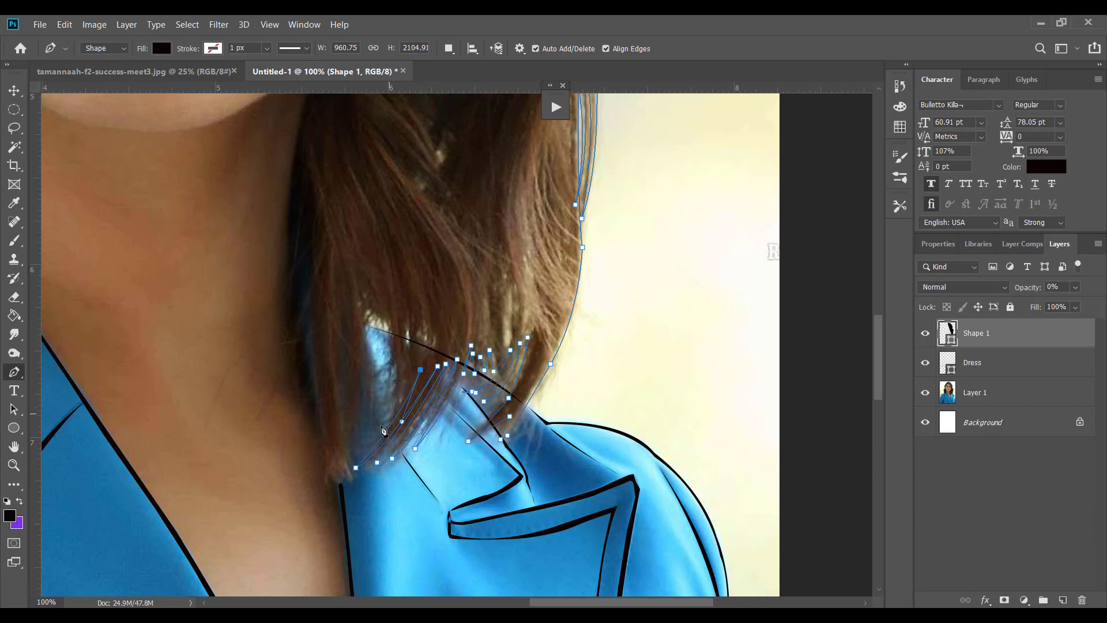
# Outline narrow strands around the bright blue collar gap, with sharp corner points at their tips.
pyautogui.moveTo(390, 327); pyautogui.dragTo(395, 335)
pyautogui.moveTo(353, 363); pyautogui.dragTo(327, 323)
pyautogui.keyDown('alt'); pyautogui.click(353, 364); pyautogui.keyUp('alt')
pyautogui.moveTo(360, 476); pyautogui.dragTo(344, 527)
pyautogui.keyDown('alt'); pyautogui.click(360, 476); pyautogui.keyUp('alt')
pyautogui.moveTo(349, 373); pyautogui.dragTo(331, 339)
pyautogui.keyDown('alt'); pyautogui.click(348, 374); pyautogui.keyUp('alt')
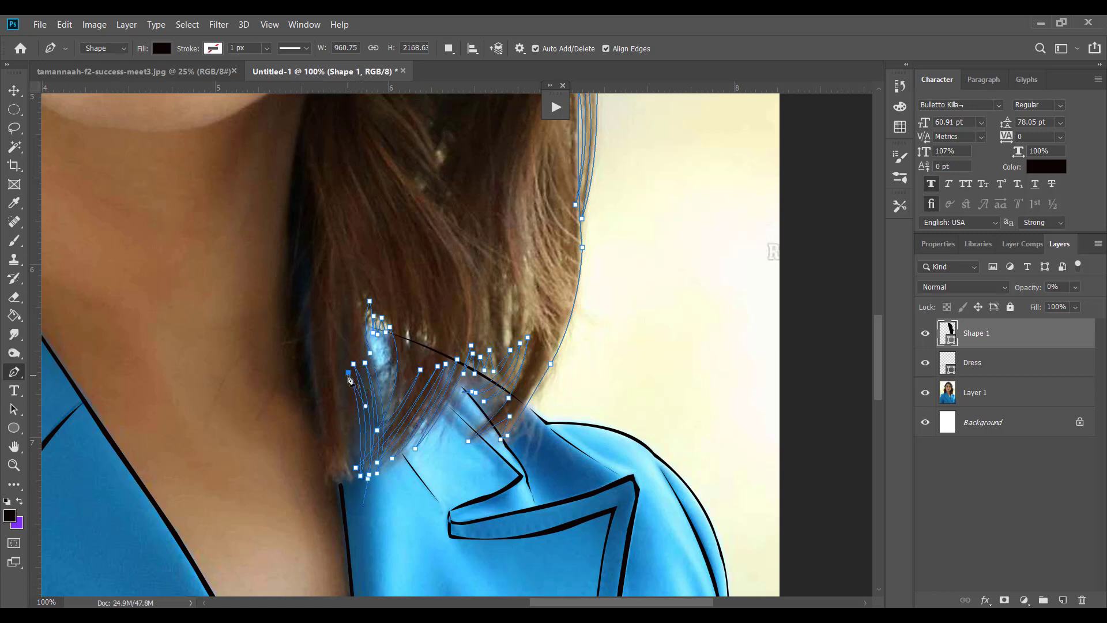
# Finish the innermost hair tips above the lapel and turn the path upward along the neck.
pyautogui.moveTo(346, 475); pyautogui.dragTo(328, 510)
pyautogui.keyDown('alt'); pyautogui.click(346, 475); pyautogui.keyUp('alt')
pyautogui.moveTo(340, 374); pyautogui.dragTo(331, 324)
pyautogui.keyDown('alt'); pyautogui.click(341, 375); pyautogui.keyUp('alt')
pyautogui.click(332, 482)
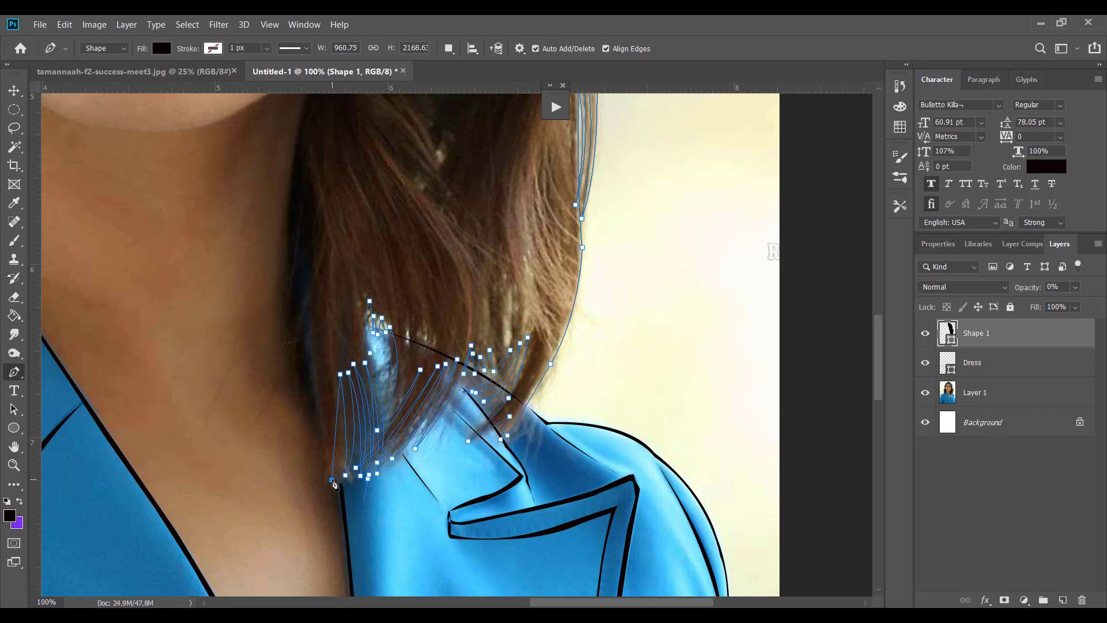
pyautogui.hotkey('ctrl', 'z')
pyautogui.moveTo(339, 484); pyautogui.dragTo(332, 494)
pyautogui.moveTo(323, 444); pyautogui.dragTo(321, 418)
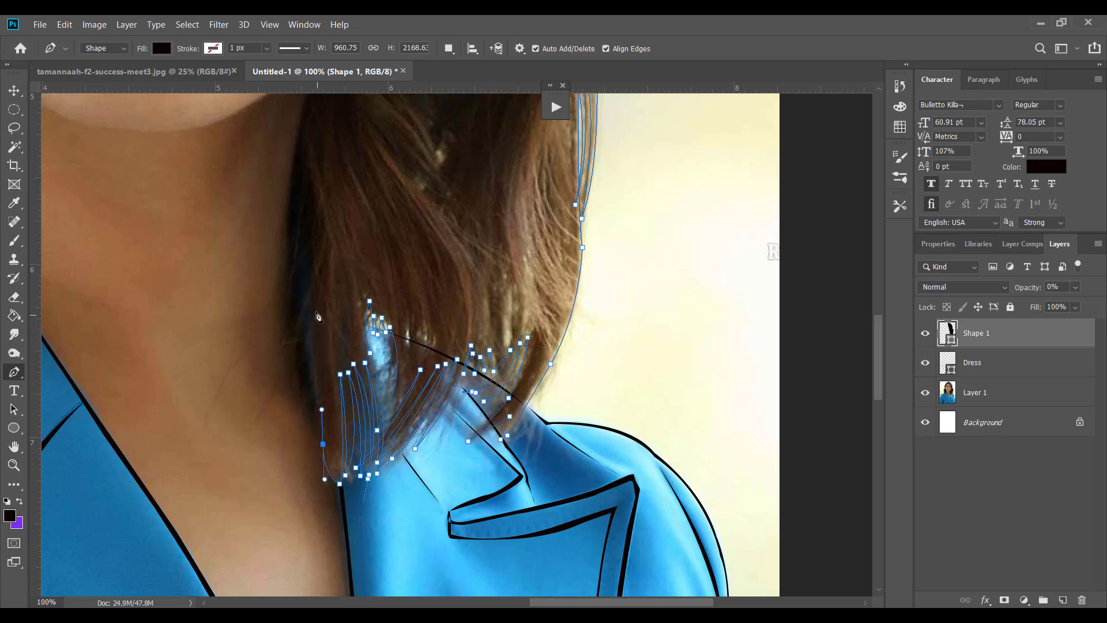
# Trace the inner hair edge up beside the neck and fold back a narrow pointed strand.
pyautogui.moveTo(308, 277); pyautogui.dragTo(421, 420)
pyautogui.keyDown('alt'); pyautogui.click(398, 479); pyautogui.keyUp('alt')
pyautogui.click(398, 450)
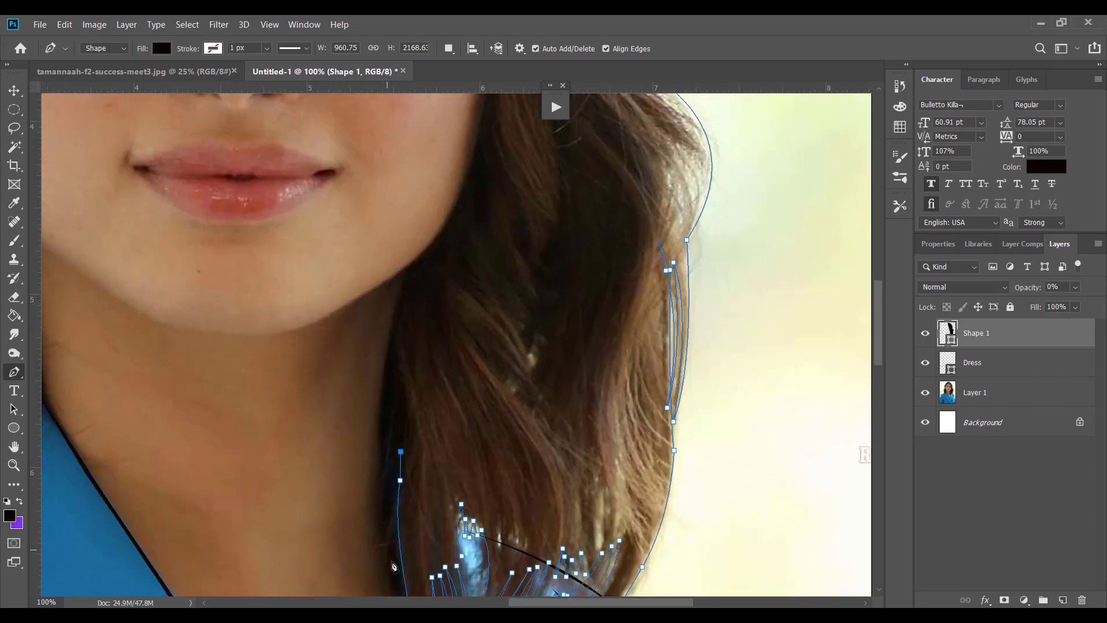
pyautogui.moveTo(402, 455); pyautogui.dragTo(388, 346)
pyautogui.moveTo(379, 492); pyautogui.dragTo(394, 542)
pyautogui.hotkey('ctrl', 'z')
pyautogui.moveTo(387, 494); pyautogui.dragTo(401, 540)
pyautogui.keyDown('alt'); pyautogui.click(386, 495); pyautogui.keyUp('alt')
pyautogui.moveTo(372, 354); pyautogui.dragTo(388, 293)
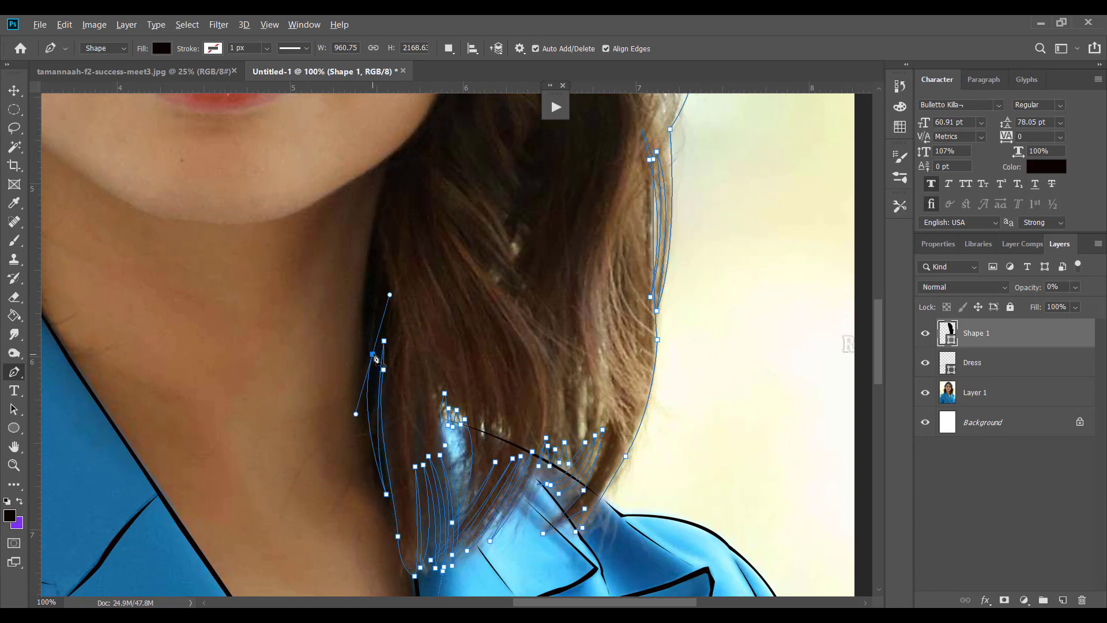
pyautogui.keyDown('alt'); pyautogui.click(373, 354); pyautogui.keyUp('alt')
pyautogui.moveTo(389, 169); pyautogui.dragTo(419, 276)
pyautogui.hotkey('ctrl', 'z')
pyautogui.hotkey('ctrl', 'z')
pyautogui.hotkey('ctrl', 'z')
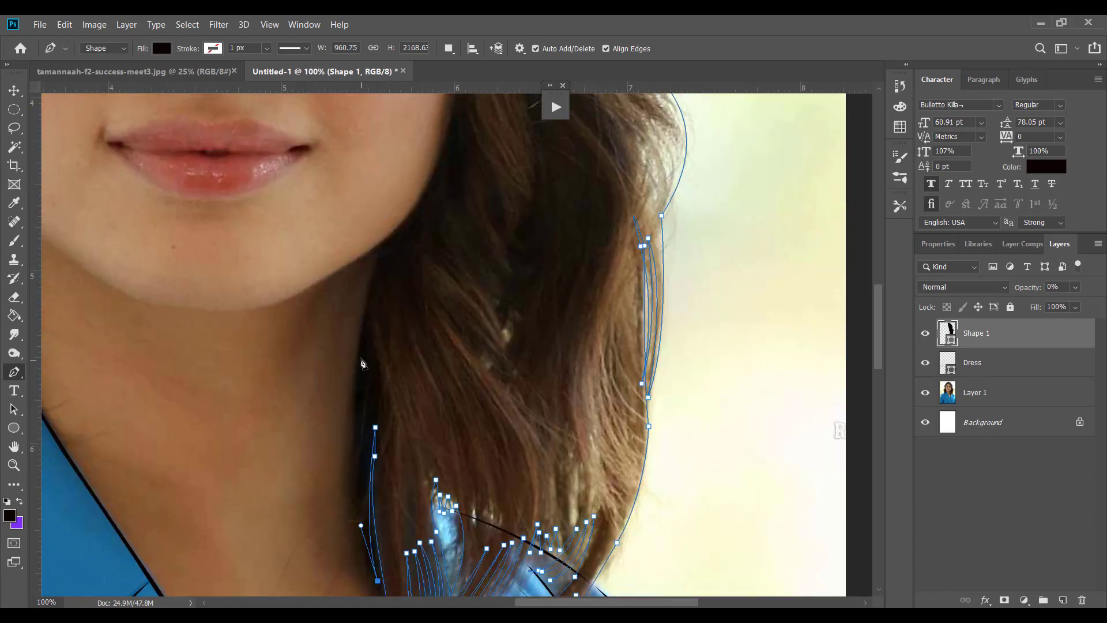
# Trace the inner hair edge up the neck and onto the jawline with curved anchor points.
pyautogui.moveTo(360, 343); pyautogui.dragTo(403, 214)
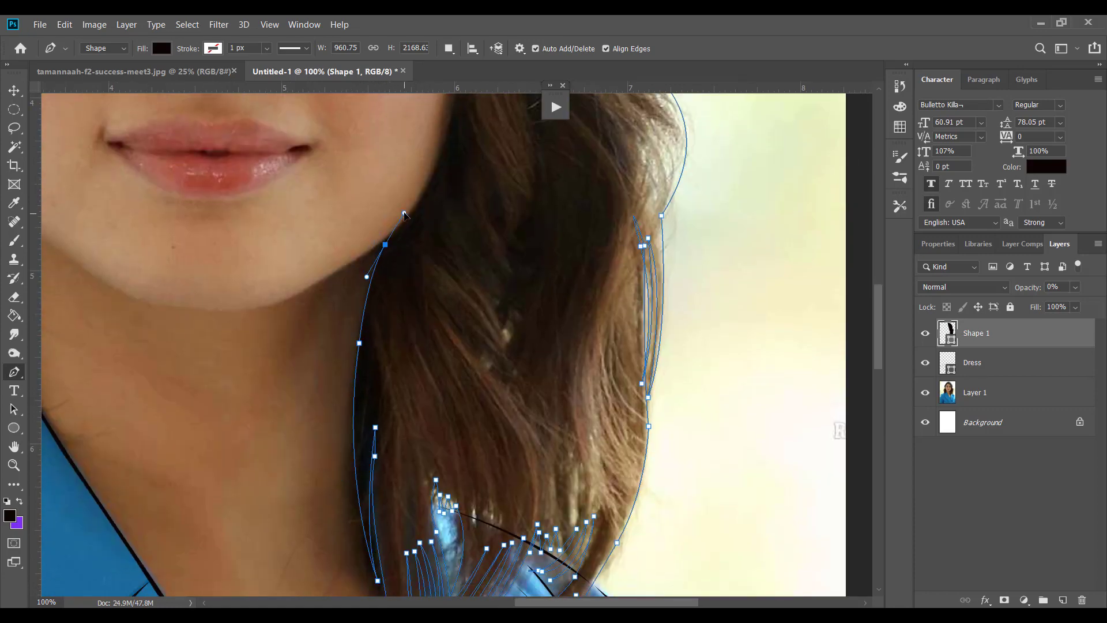
pyautogui.scroll(-2, 408, 223)
pyautogui.scroll(3, 284, 425)
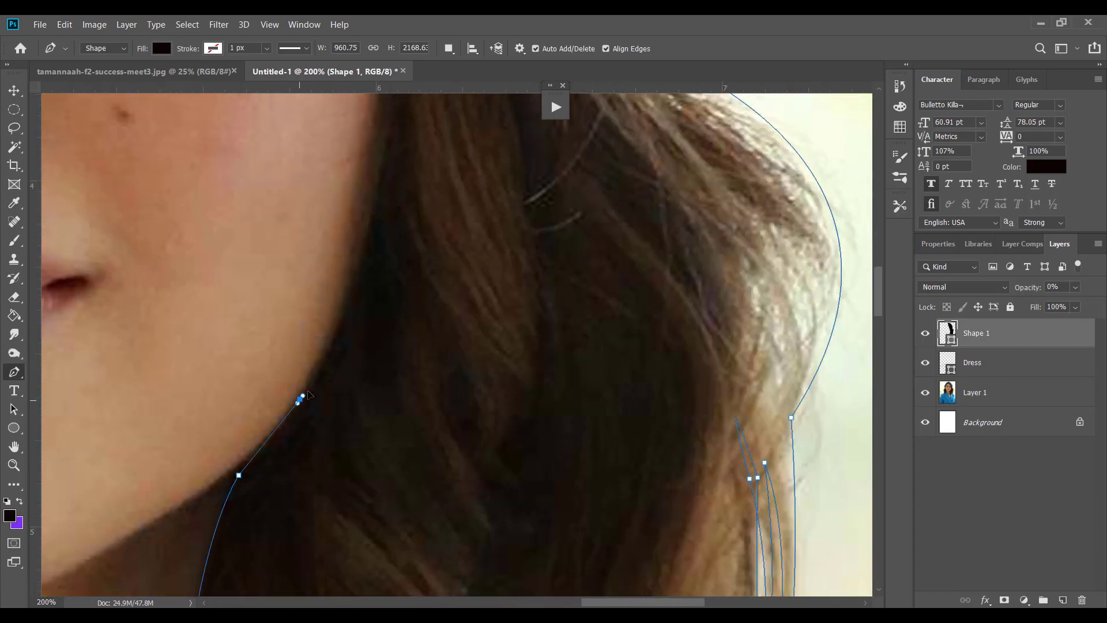
pyautogui.moveTo(283, 420); pyautogui.dragTo(295, 405)
pyautogui.moveTo(296, 405); pyautogui.dragTo(230, 482)
pyautogui.moveTo(309, 279); pyautogui.dragTo(332, 143)
pyautogui.moveTo(333, 144); pyautogui.dragTo(406, 344)
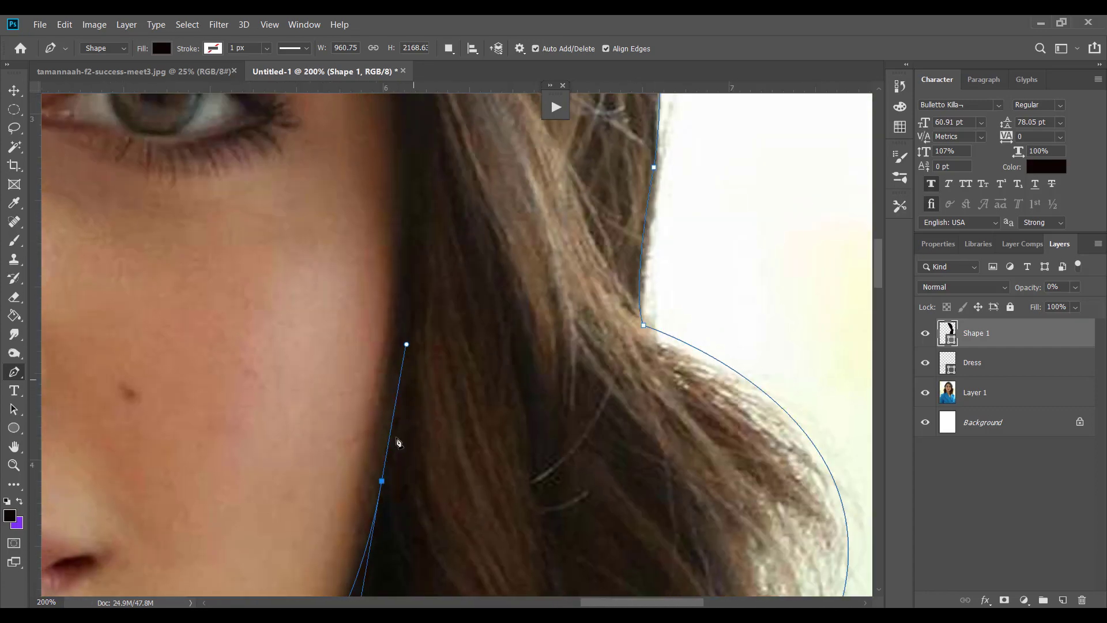
pyautogui.hotkey('ctrl', 'z')
pyautogui.moveTo(379, 545); pyautogui.dragTo(377, 420)
pyautogui.moveTo(398, 271); pyautogui.dragTo(415, 189)
pyautogui.moveTo(433, 353); pyautogui.dragTo(489, 441)
pyautogui.keyDown('alt'); pyautogui.click(456, 443); pyautogui.keyUp('alt')
pyautogui.moveTo(467, 328); pyautogui.dragTo(453, 268)
pyautogui.moveTo(405, 221); pyautogui.dragTo(393, 191)
pyautogui.moveTo(447, 267); pyautogui.dragTo(589, 403)
pyautogui.hotkey('ctrl', '-')
pyautogui.hotkey('ctrl', '-')
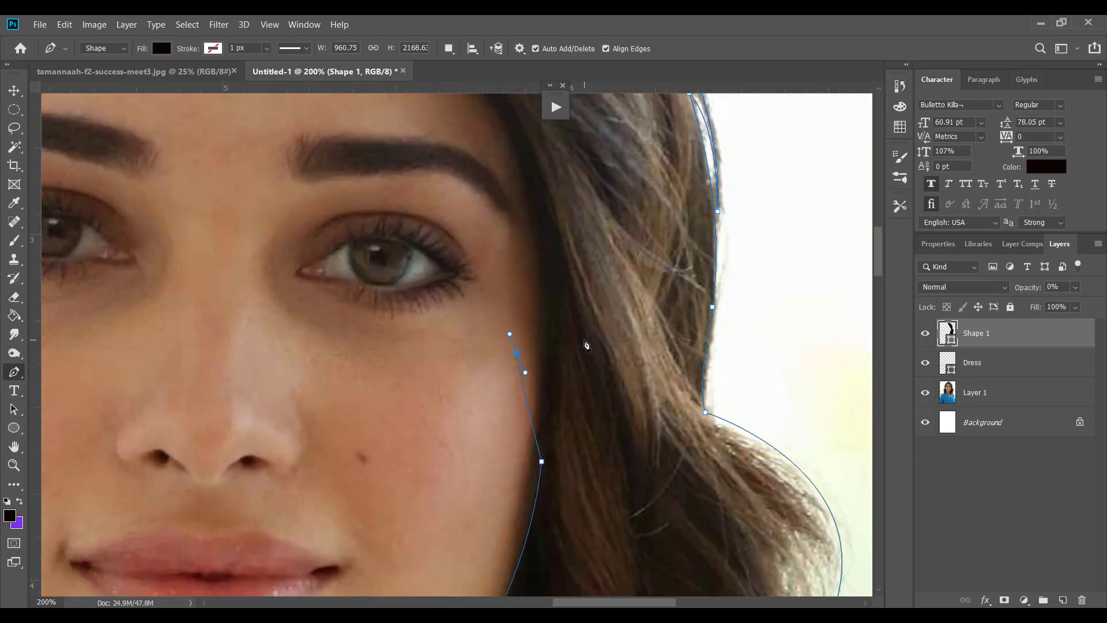
pyautogui.hotkey('ctrl', 'z')
pyautogui.hotkey('ctrl', 'z')
pyautogui.hotkey('ctrl', 'z')
# Trace the boundary between hair and face from the jaw up the cheek toward the temple.
pyautogui.moveTo(518, 450); pyautogui.dragTo(540, 339)
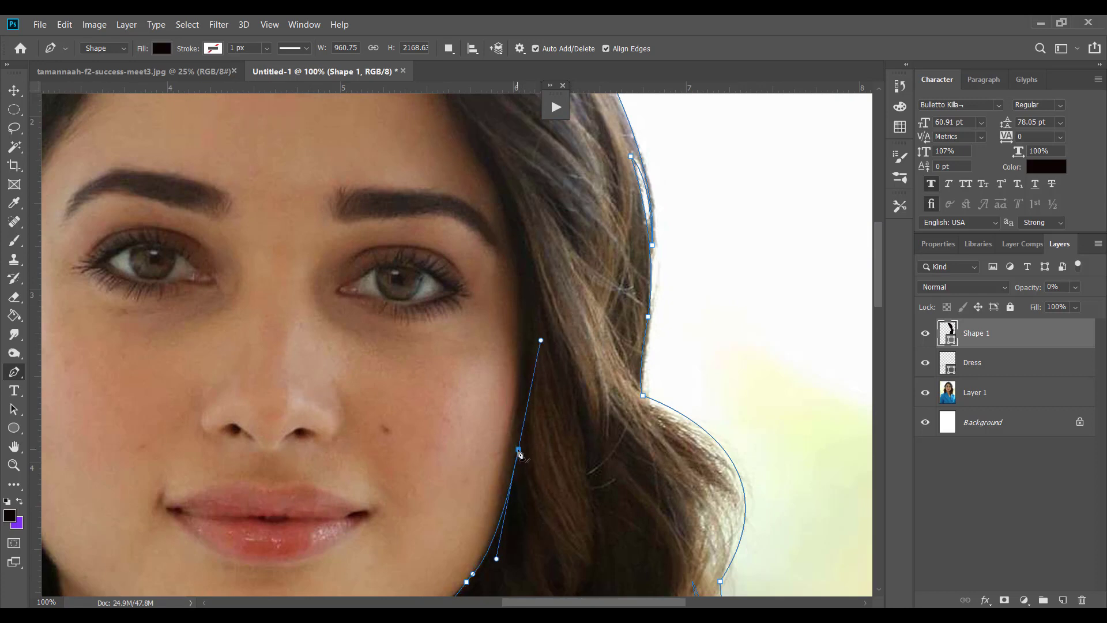
pyautogui.keyDown('alt'); pyautogui.click(519, 449); pyautogui.keyUp('alt')
pyautogui.moveTo(526, 380); pyautogui.dragTo(538, 344)
pyautogui.keyDown('alt'); pyautogui.click(526, 381); pyautogui.keyUp('alt')
pyautogui.moveTo(476, 261); pyautogui.dragTo(516, 351)
pyautogui.moveTo(540, 291); pyautogui.dragTo(459, 337)
pyautogui.moveTo(492, 288); pyautogui.dragTo(519, 206)
pyautogui.hotkey('ctrl', 'z')
# Fill the hair shape with the purple background colour and trace the hairline up around the temple.
pyautogui.hotkey('ctrl', 'BackSpace')
pyautogui.hotkey('ctrl', '+')
pyautogui.hotkey('ctrl', 'z')
pyautogui.hotkey('ctrl', 'z')
pyautogui.moveTo(578, 357); pyautogui.dragTo(559, 329)
pyautogui.moveTo(534, 250); pyautogui.dragTo(555, 322)
pyautogui.moveTo(529, 253); pyautogui.dragTo(534, 173)
pyautogui.moveTo(505, 198); pyautogui.dragTo(591, 316)
# Trace the hairline across the top of the forehead, starting the small strand points at its far side.
pyautogui.moveTo(397, 218)
pyautogui.mouseDown()
pyautogui.moveTo(297, 255)
pyautogui.moveTo(292, 217)
pyautogui.moveTo(391, 225)
pyautogui.mouseUp()
pyautogui.hotkey('ctrl', 'z')
pyautogui.moveTo(315, 198); pyautogui.dragTo(111, 210)
pyautogui.moveTo(349, 215); pyautogui.dragTo(369, 217)
pyautogui.moveTo(236, 205); pyautogui.dragTo(360, 186)
pyautogui.keyDown('alt'); pyautogui.click(236, 205); pyautogui.keyUp('alt')
pyautogui.moveTo(181, 242); pyautogui.dragTo(102, 346)
pyautogui.moveTo(307, 187); pyautogui.dragTo(361, 192)
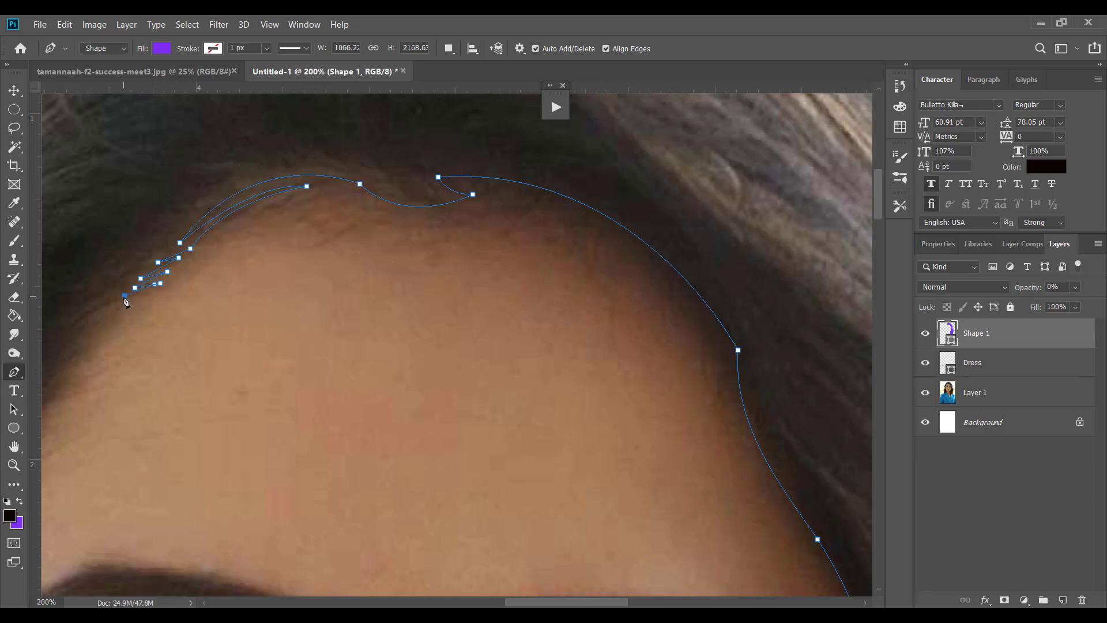
# Add a zigzag of short strand points down the forehead hairline toward the opposite temple.
pyautogui.click(152, 293)
pyautogui.click(117, 307)
pyautogui.moveTo(140, 308); pyautogui.dragTo(135, 309)
pyautogui.click(108, 317)
pyautogui.moveTo(169, 313); pyautogui.dragTo(379, 263)
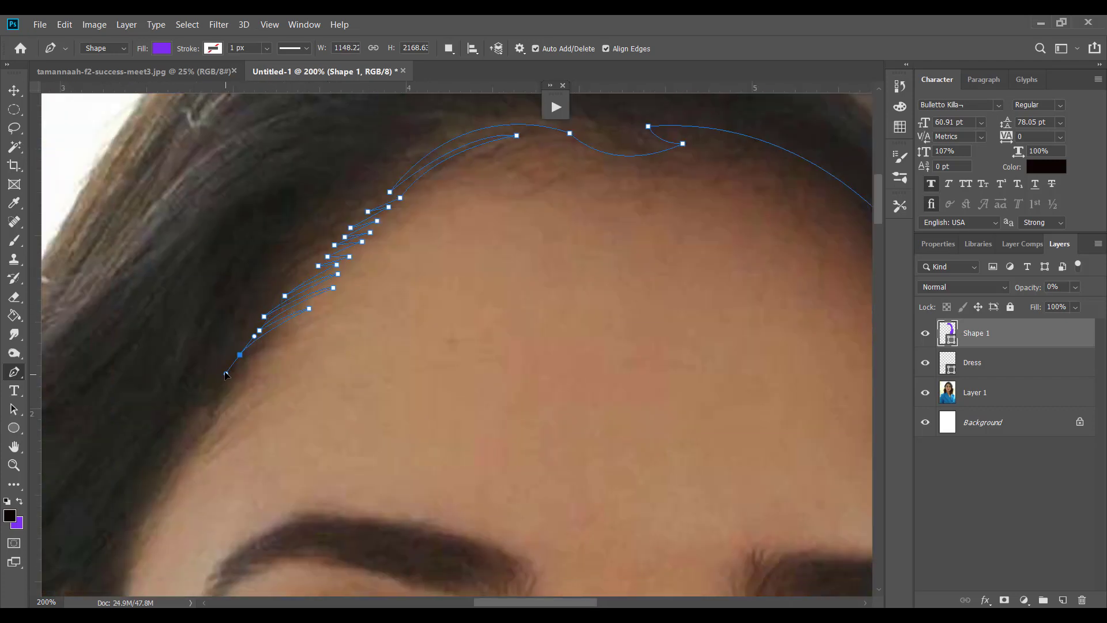
pyautogui.moveTo(229, 367); pyautogui.dragTo(207, 389)
pyautogui.hotkey('ctrl', 'z')
# Trace the hairline down the temple past the eye and around the top of the visible ear.
pyautogui.moveTo(175, 481); pyautogui.dragTo(268, 320)
pyautogui.moveTo(219, 426); pyautogui.dragTo(353, 299)
pyautogui.keyDown('alt'); pyautogui.click(380, 202); pyautogui.keyUp('alt')
pyautogui.moveTo(353, 481); pyautogui.dragTo(326, 468)
pyautogui.moveTo(335, 304); pyautogui.dragTo(325, 377)
pyautogui.hotkey('ctrl', 'z')
pyautogui.hotkey('ctrl', 'z')
pyautogui.hotkey('ctrl', 'z')
pyautogui.moveTo(336, 284); pyautogui.dragTo(304, 550)
pyautogui.moveTo(305, 438); pyautogui.dragTo(301, 453)
pyautogui.moveTo(290, 549); pyautogui.dragTo(248, 368)
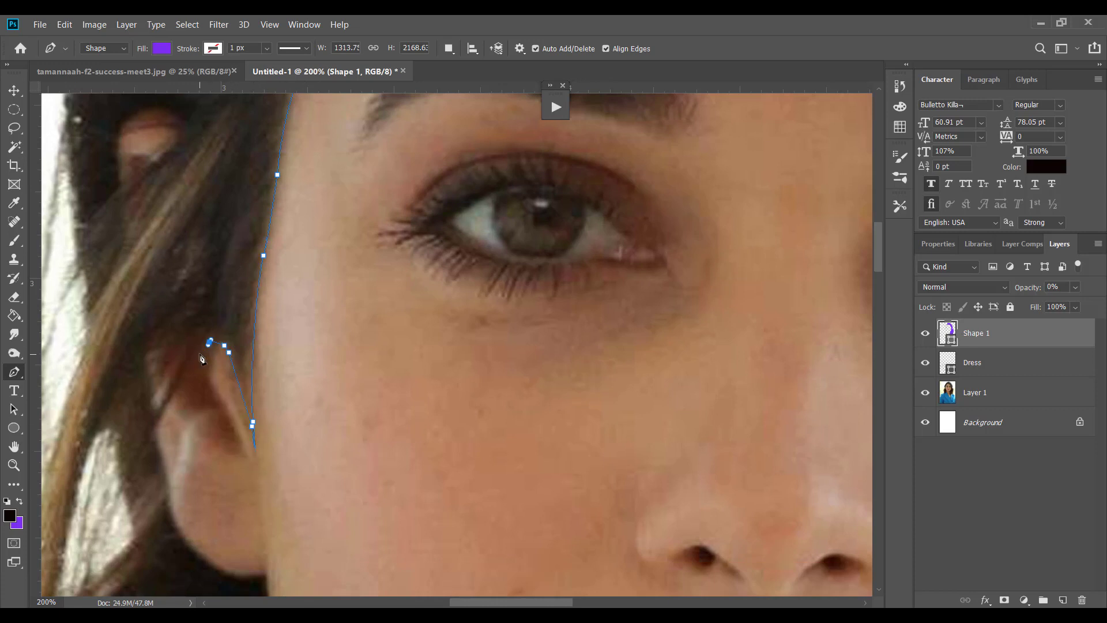
pyautogui.moveTo(193, 371); pyautogui.dragTo(352, 262)
pyautogui.moveTo(262, 448); pyautogui.dragTo(224, 579)
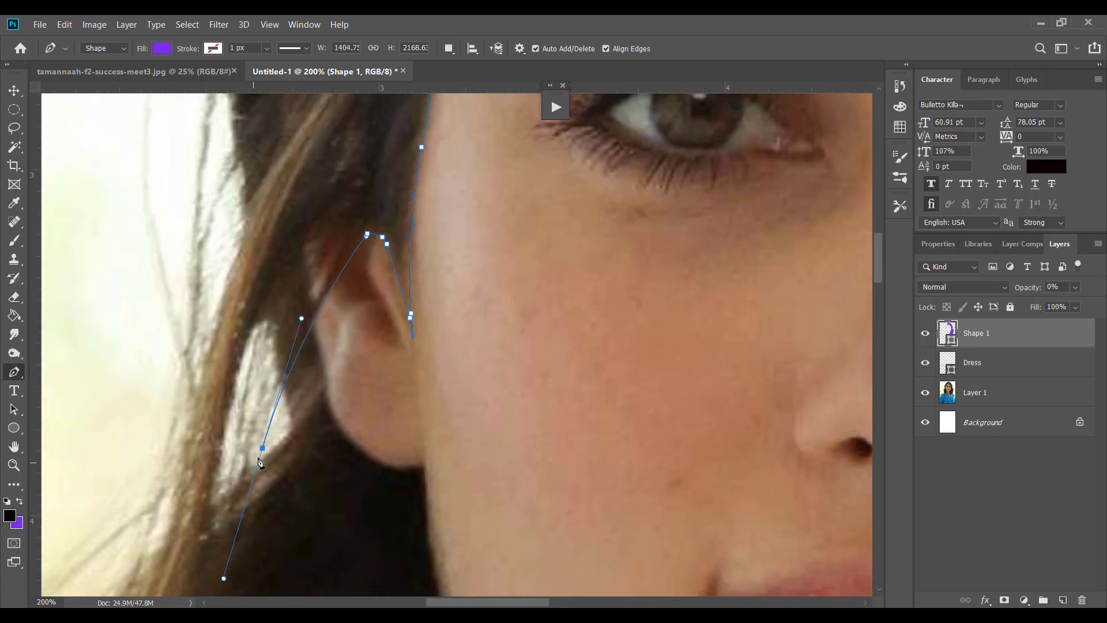
pyautogui.moveTo(362, 223); pyautogui.dragTo(413, 165)
pyautogui.moveTo(253, 456); pyautogui.dragTo(216, 542)
pyautogui.moveTo(349, 235); pyautogui.dragTo(341, 350)
pyautogui.keyDown('alt'); pyautogui.click(245, 457); pyautogui.keyUp('alt')
pyautogui.moveTo(351, 215); pyautogui.dragTo(438, 158)
pyautogui.keyDown('alt'); pyautogui.click(351, 215); pyautogui.keyUp('alt')
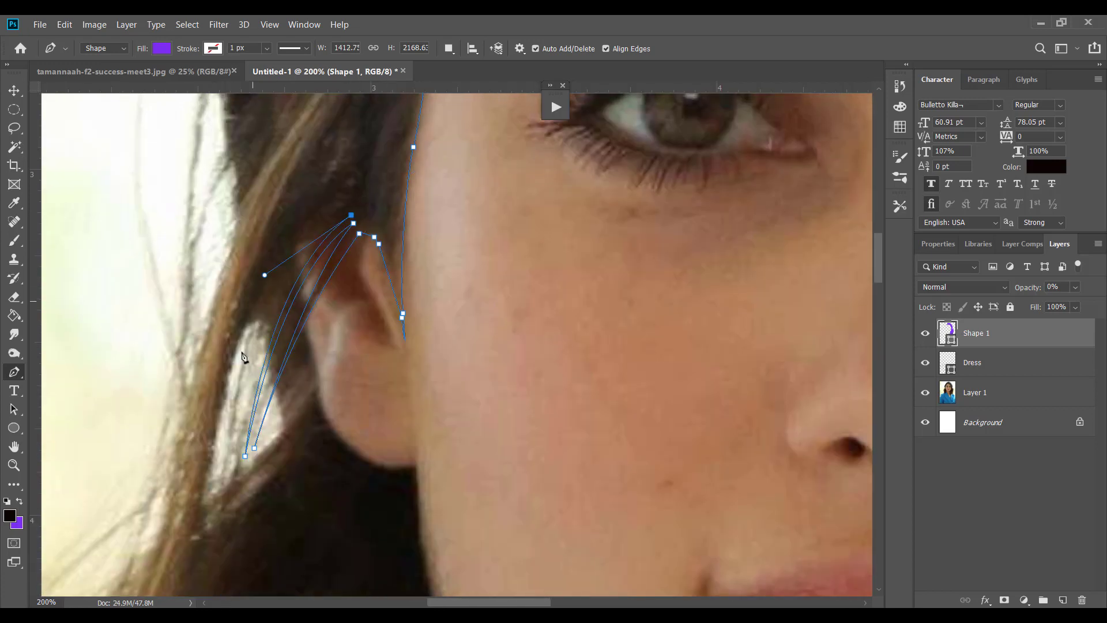
pyautogui.moveTo(229, 491)
pyautogui.mouseDown()
pyautogui.moveTo(235, 573)
pyautogui.moveTo(217, 504)
pyautogui.mouseUp()
pyautogui.keyDown('alt'); pyautogui.click(229, 345); pyautogui.keyUp('alt')
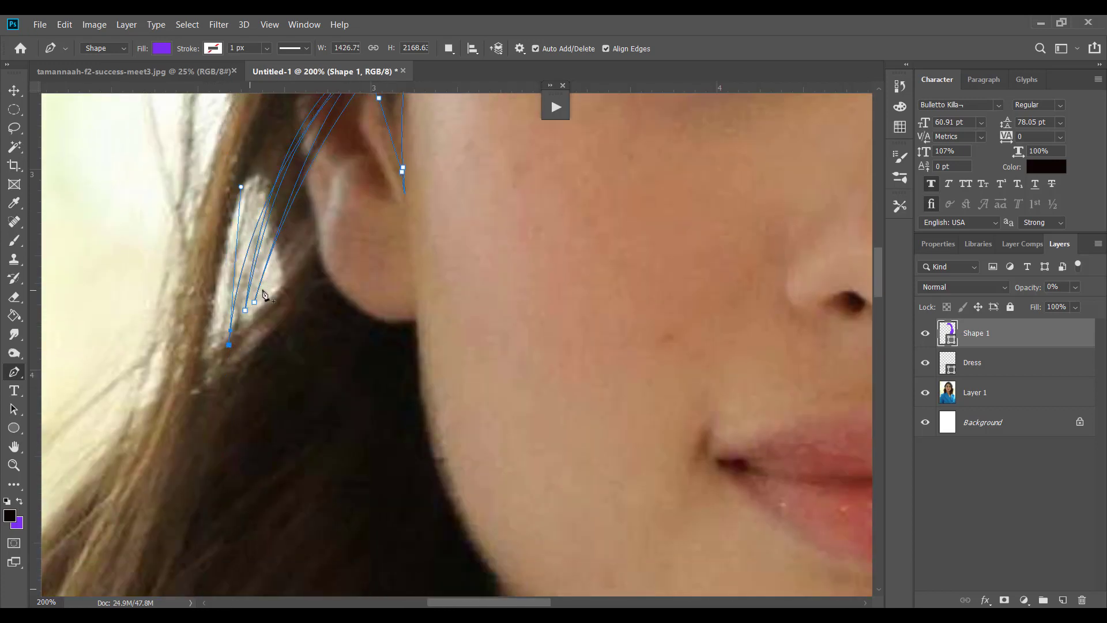
pyautogui.moveTo(308, 150); pyautogui.dragTo(283, 284)
pyautogui.moveTo(320, 201); pyautogui.dragTo(416, 115)
pyautogui.moveTo(223, 303); pyautogui.dragTo(194, 393)
pyautogui.keyDown('alt'); pyautogui.click(224, 303); pyautogui.keyUp('alt')
pyautogui.moveTo(177, 497); pyautogui.dragTo(173, 527)
pyautogui.moveTo(120, 570); pyautogui.dragTo(326, 203)
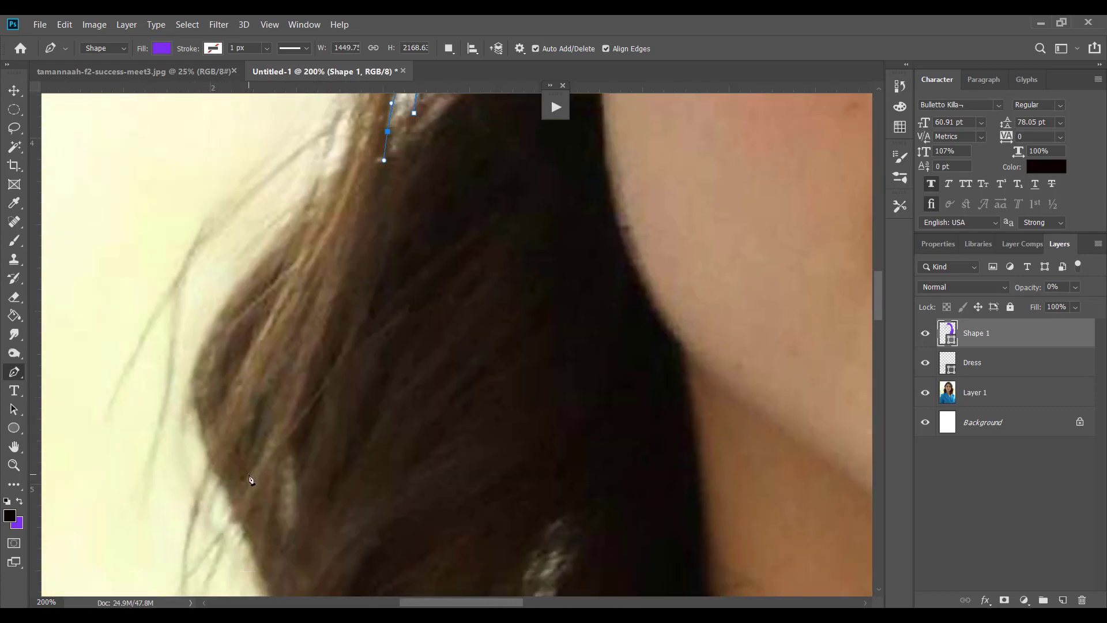
pyautogui.moveTo(454, 189); pyautogui.dragTo(133, 438)
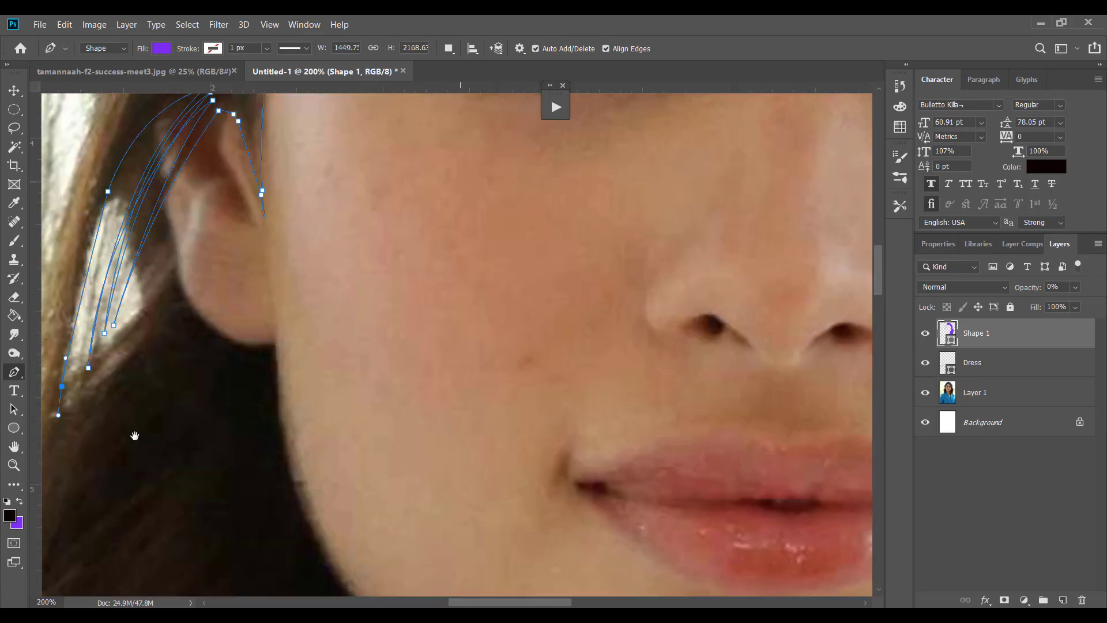
pyautogui.hotkey('ctrl', 'z')
pyautogui.hotkey('ctrl', 'z')
pyautogui.hotkey('ctrl', 'z')
pyautogui.hotkey('ctrl', 'z')
pyautogui.hotkey('ctrl', 'z')
pyautogui.moveTo(178, 210); pyautogui.dragTo(178, 235)
pyautogui.hotkey('ctrl', 'z')
# Outline a thin pointed strand falling behind the ear and return the path to the ear's top.
pyautogui.moveTo(150, 374); pyautogui.dragTo(123, 455)
pyautogui.keyDown('alt'); pyautogui.click(150, 374); pyautogui.keyUp('alt')
pyautogui.moveTo(238, 195); pyautogui.dragTo(290, 138)
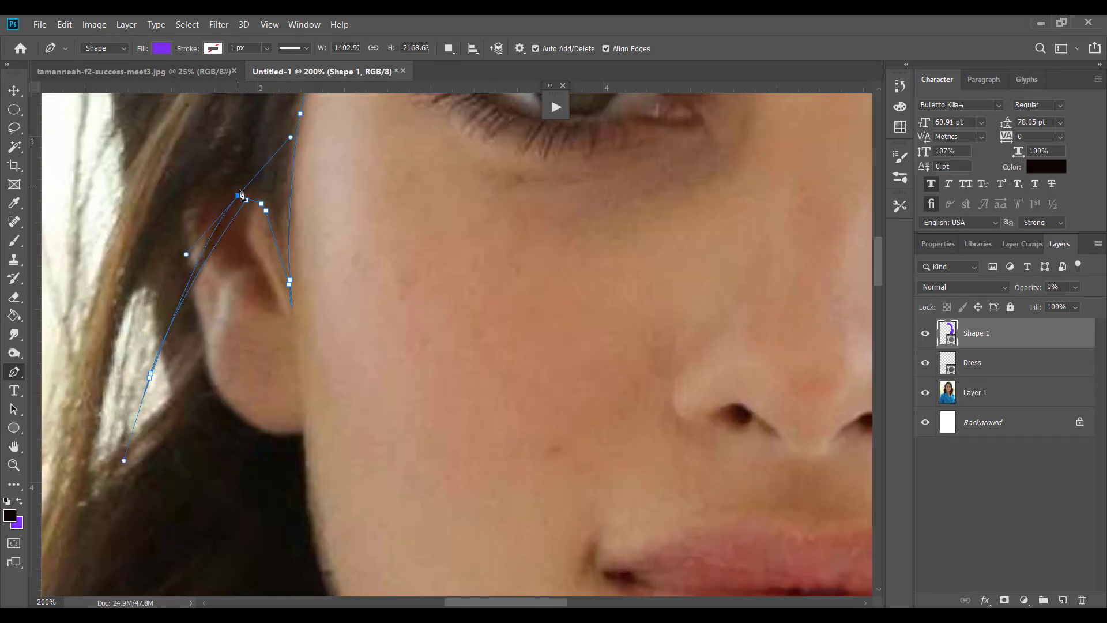
pyautogui.click(242, 192)
pyautogui.moveTo(191, 208); pyautogui.dragTo(185, 220)
pyautogui.moveTo(187, 233); pyautogui.dragTo(190, 237)
# Trace the face edge below the ear down the jaw and neck to the jacket collar.
pyautogui.moveTo(361, 402); pyautogui.dragTo(360, 402)
pyautogui.moveTo(329, 447); pyautogui.dragTo(342, 150)
pyautogui.moveTo(394, 384); pyautogui.dragTo(486, 499)
pyautogui.scroll(-5, 416, 398)
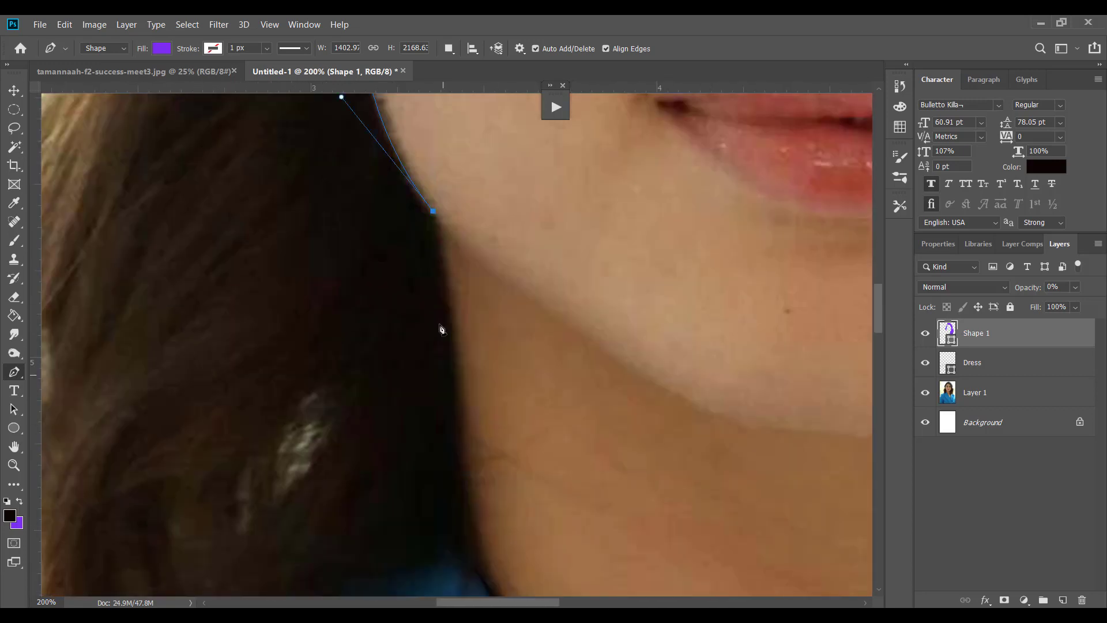
pyautogui.click(443, 228)
pyautogui.hotkey('ctrl', 'z')
pyautogui.moveTo(448, 344); pyautogui.dragTo(457, 395)
pyautogui.scroll(-4, 408, 300)
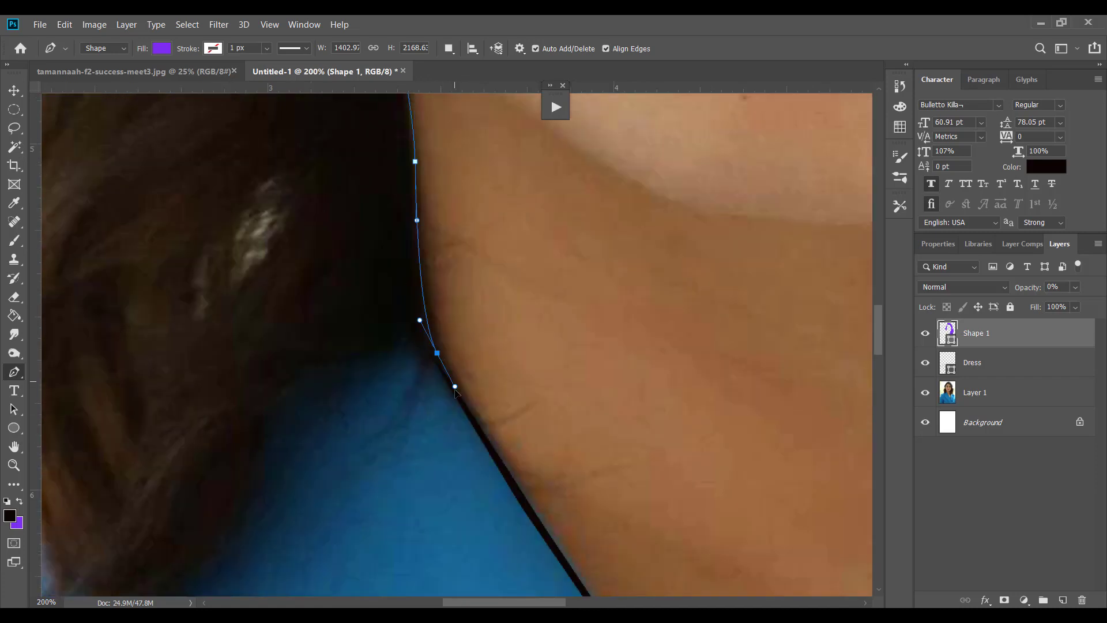
# Trace the lower hair edge across the jacket shoulder, ending in short zigzag hair tips.
pyautogui.moveTo(296, 389); pyautogui.dragTo(277, 413)
pyautogui.moveTo(263, 457); pyautogui.dragTo(146, 489)
pyautogui.scroll(-4, 260, 485)
pyautogui.hscroll(-3, 260, 484)
pyautogui.moveTo(222, 460); pyautogui.dragTo(241, 389)
pyautogui.click(232, 375)
# Outline two thin pointed strands at the outer hair edge just above the jacket shoulder.
pyautogui.scroll(2, 232, 375)
pyautogui.hscroll(-1, 232, 375)
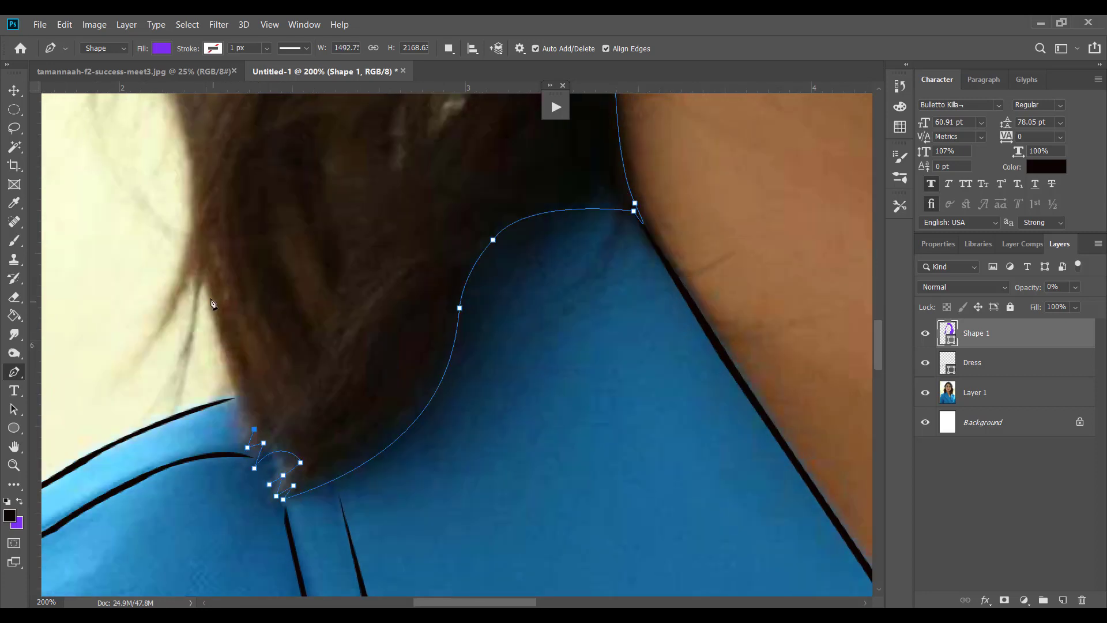
pyautogui.moveTo(209, 285); pyautogui.dragTo(212, 365)
pyautogui.moveTo(174, 422); pyautogui.dragTo(154, 463)
pyautogui.keyDown('alt'); pyautogui.click(173, 422); pyautogui.keyUp('alt')
pyautogui.moveTo(195, 278); pyautogui.dragTo(196, 201)
pyautogui.keyDown('alt'); pyautogui.click(195, 278); pyautogui.keyUp('alt')
pyautogui.moveTo(121, 386); pyautogui.dragTo(84, 421)
pyautogui.keyDown('alt'); pyautogui.click(120, 386); pyautogui.keyUp('alt')
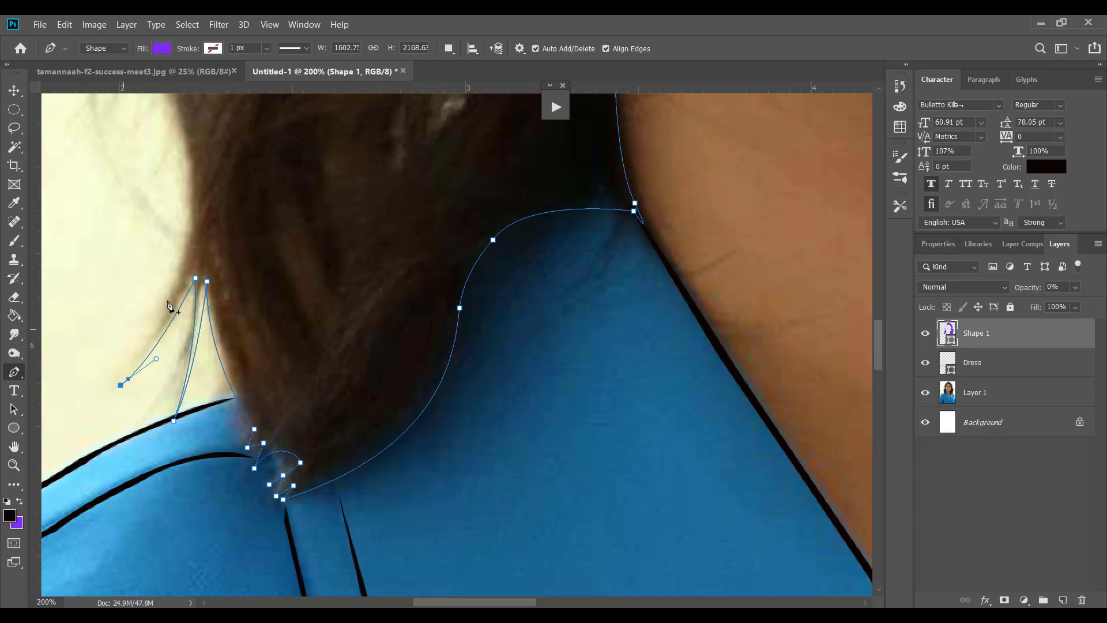
# Trace the outer hair edge upward from the shoulder strands and around the bulge below ear level.
pyautogui.moveTo(191, 242); pyautogui.dragTo(221, 143)
pyautogui.moveTo(240, 181); pyautogui.dragTo(461, 380)
pyautogui.keyDown('alt'); pyautogui.click(413, 441); pyautogui.keyUp('alt')
pyautogui.moveTo(346, 199); pyautogui.dragTo(396, 206)
pyautogui.moveTo(390, 408); pyautogui.dragTo(346, 451)
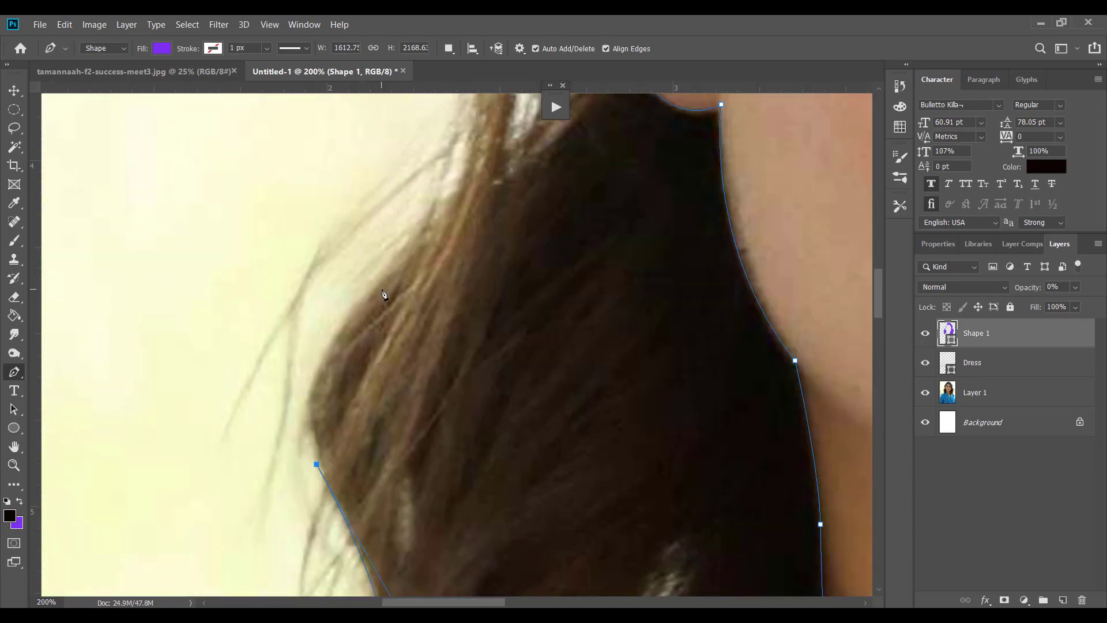
pyautogui.moveTo(386, 272); pyautogui.dragTo(433, 278)
pyautogui.keyDown('alt'); pyautogui.click(386, 273); pyautogui.keyUp('alt')
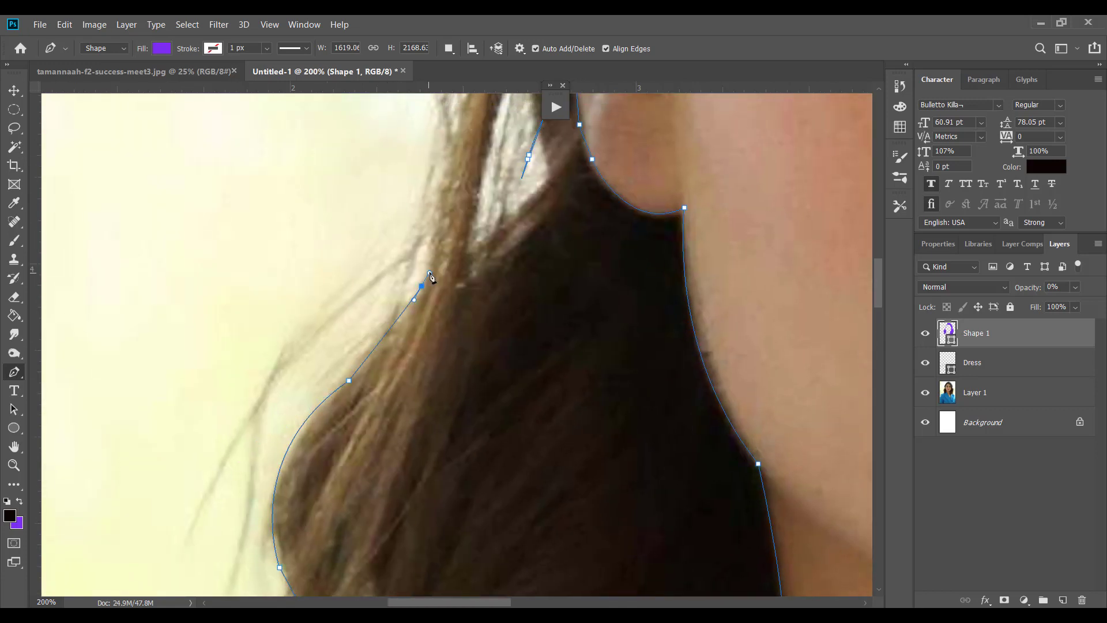
# Continue the path across the light strand and up the ear side of the bright gap in the hair.
pyautogui.keyDown('alt'); pyautogui.click(415, 294); pyautogui.keyUp('alt')
pyautogui.moveTo(540, 212); pyautogui.dragTo(399, 363)
pyautogui.moveTo(342, 193); pyautogui.dragTo(377, 318)
pyautogui.moveTo(312, 573); pyautogui.dragTo(322, 560)
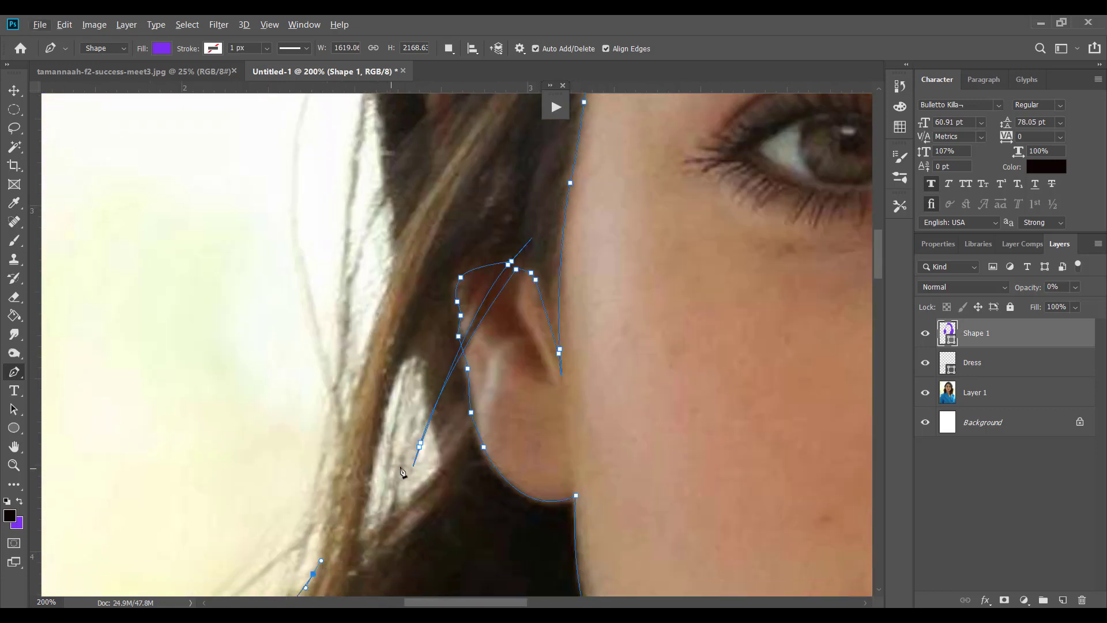
pyautogui.moveTo(434, 473); pyautogui.dragTo(444, 463)
pyautogui.click(413, 337)
pyautogui.moveTo(467, 245); pyautogui.dragTo(390, 341)
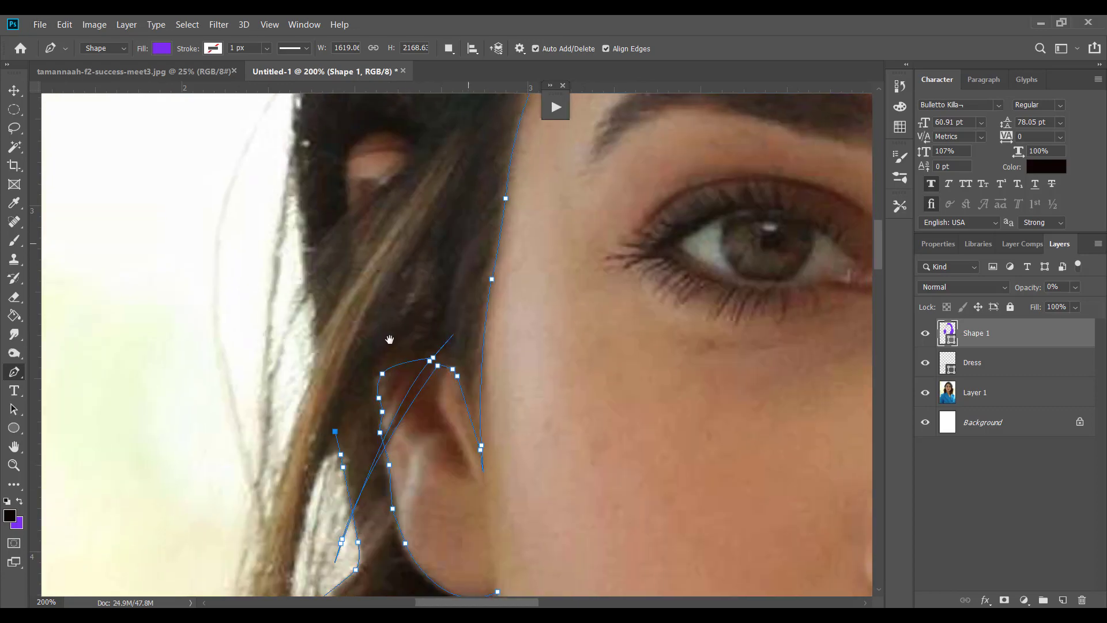
# Trace down the outer side of the gap and through the hair to a pointed strand tip.
pyautogui.moveTo(472, 169); pyautogui.dragTo(602, 68)
pyautogui.moveTo(519, 254); pyautogui.dragTo(526, 135)
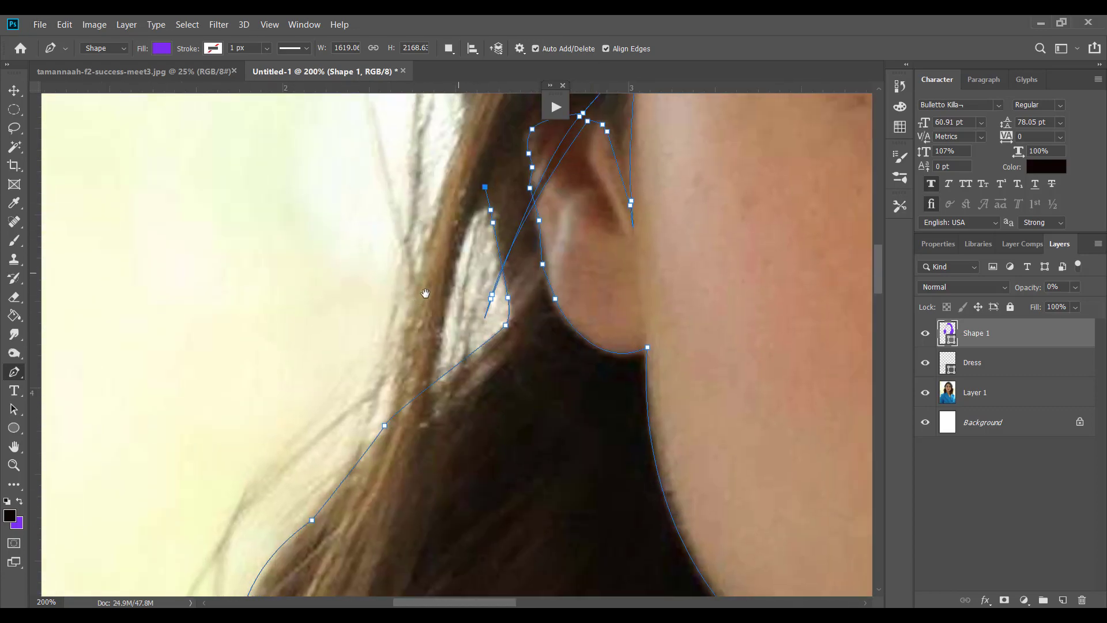
pyautogui.click(490, 215)
pyautogui.keyDown('alt'); pyautogui.click(462, 245); pyautogui.keyUp('alt')
pyautogui.moveTo(461, 249); pyautogui.dragTo(531, 69)
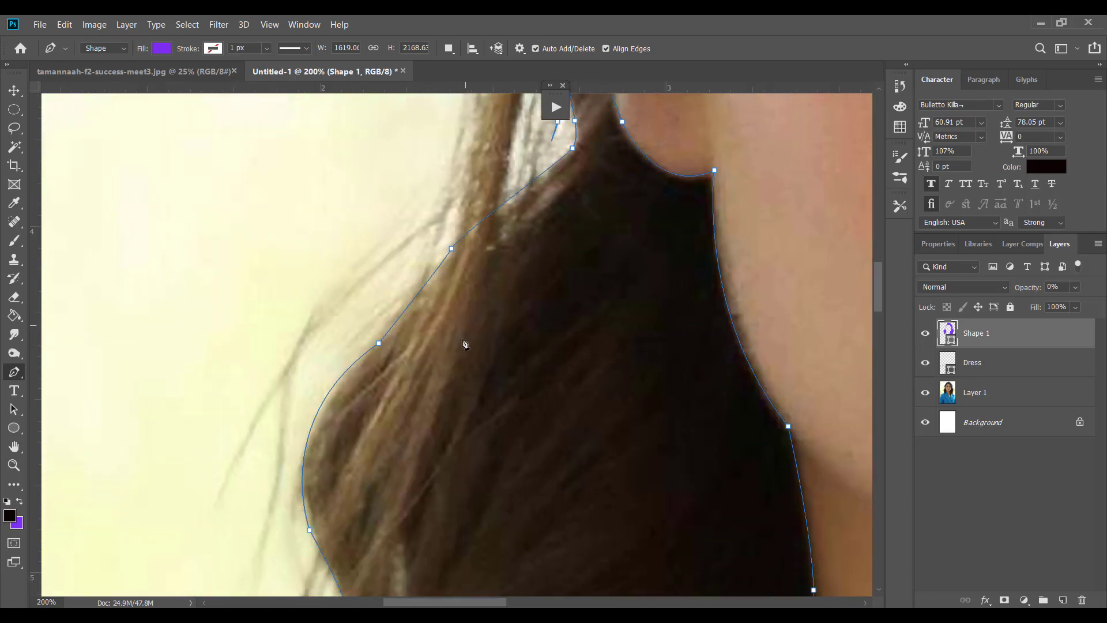
pyautogui.moveTo(452, 372); pyautogui.dragTo(524, 196)
pyautogui.keyDown('alt'); pyautogui.click(453, 372); pyautogui.keyUp('alt')
pyautogui.keyDown('alt'); pyautogui.click(410, 465); pyautogui.keyUp('alt')
# Add a second pointed strand tip extending past the outer hair edge and return the path into the hair.
pyautogui.moveTo(409, 465); pyautogui.dragTo(296, 546)
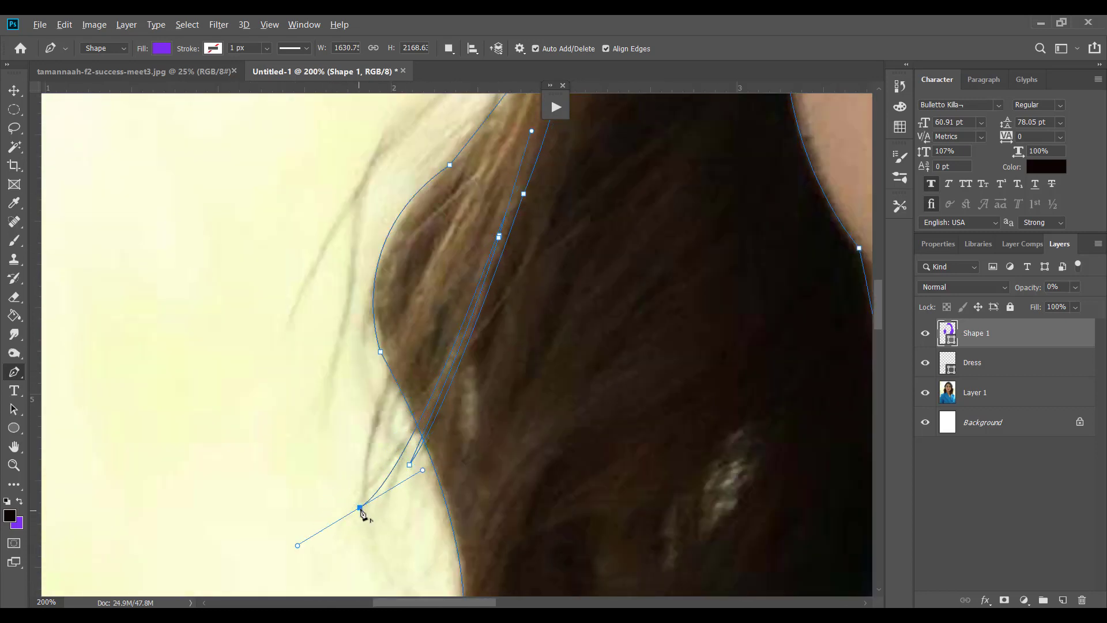
pyautogui.keyDown('alt'); pyautogui.click(360, 508); pyautogui.keyUp('alt')
pyautogui.moveTo(498, 193); pyautogui.dragTo(538, 121)
pyautogui.moveTo(486, 370); pyautogui.dragTo(548, 247)
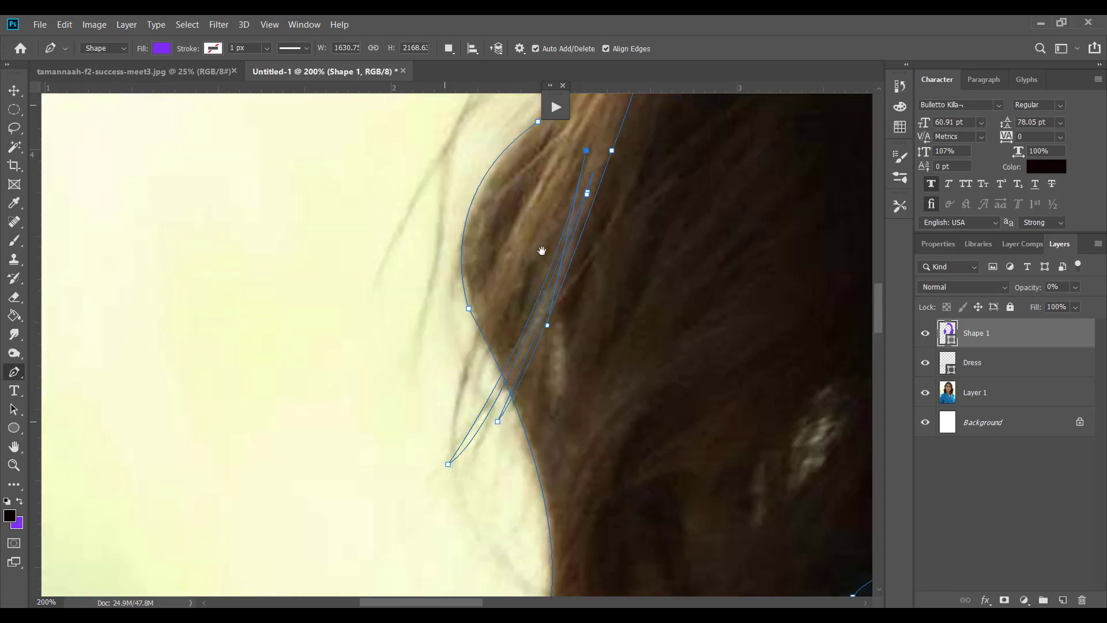
# Outline a long loose strand curving outside the hair edge above the shoulder and bring the path back up.
pyautogui.moveTo(500, 345); pyautogui.dragTo(695, 501)
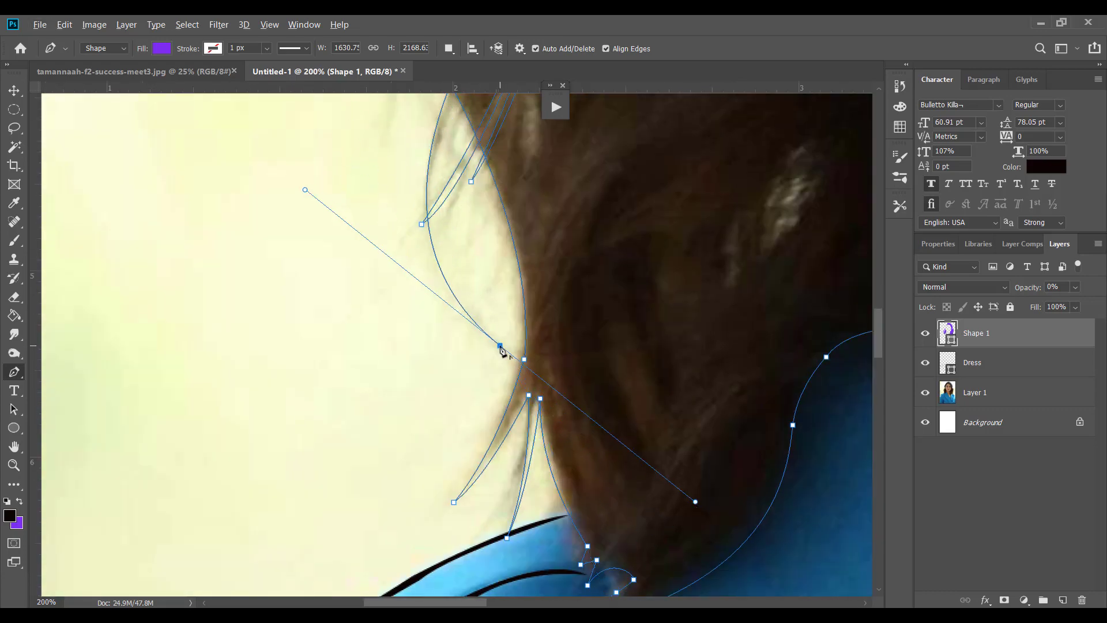
pyautogui.keyDown('alt'); pyautogui.click(500, 346); pyautogui.keyUp('alt')
pyautogui.moveTo(428, 96); pyautogui.dragTo(289, 398)
pyautogui.moveTo(345, 292); pyautogui.dragTo(510, 124)
pyautogui.moveTo(363, 580); pyautogui.dragTo(469, 341)
# Outline a thin flyaway strand arching away from the hair beside the bulge and end at the outer edge.
pyautogui.scroll(-3, 469, 341)
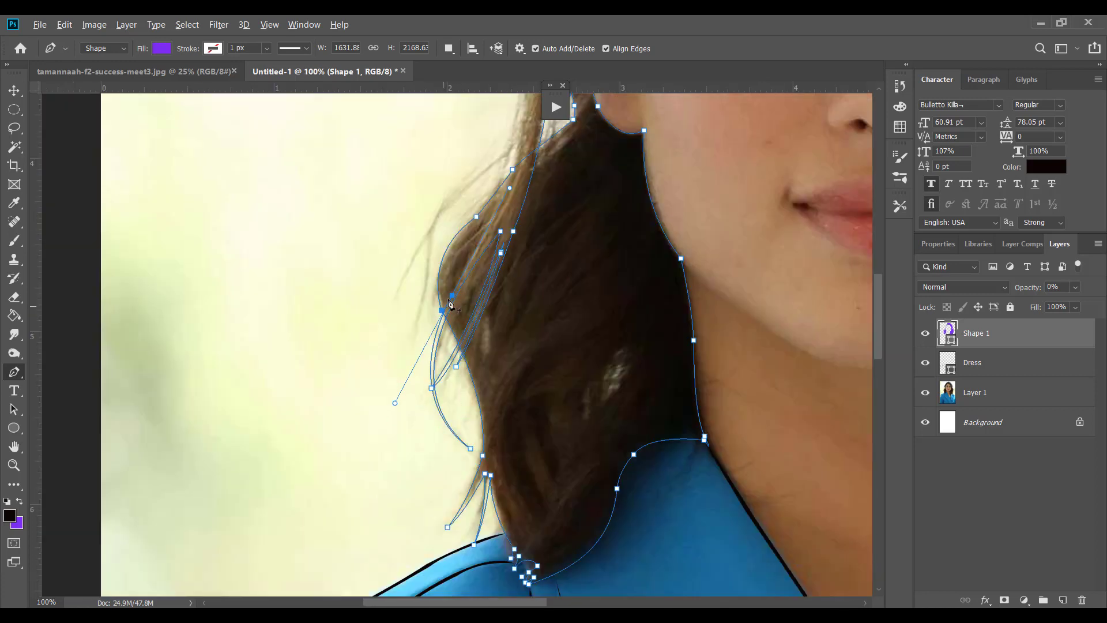
pyautogui.moveTo(496, 216); pyautogui.dragTo(487, 304)
pyautogui.moveTo(402, 423); pyautogui.dragTo(397, 435)
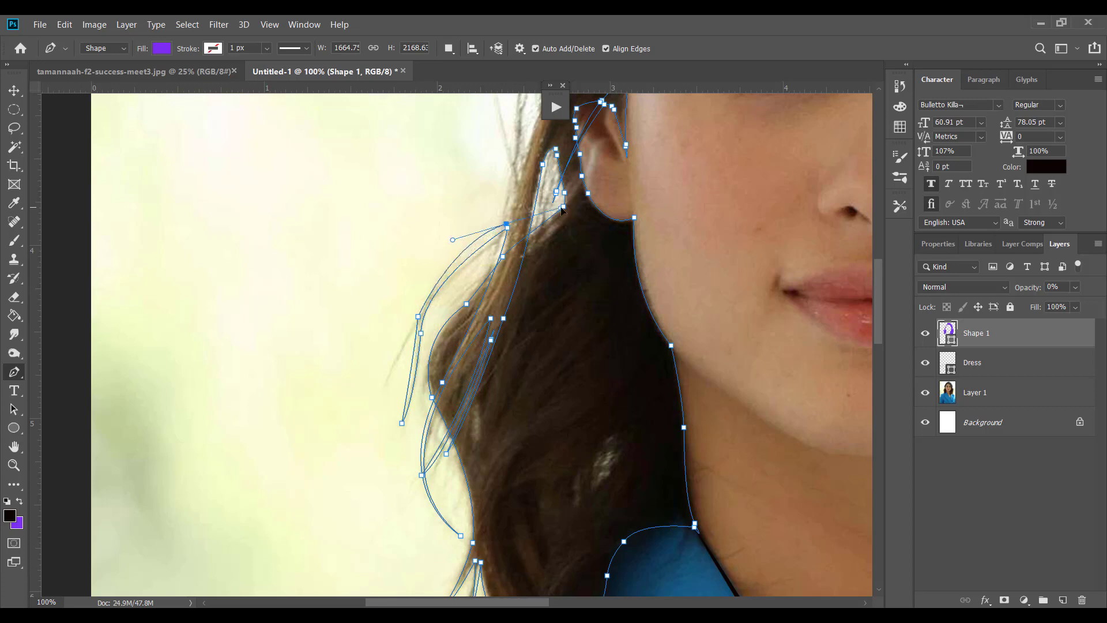
pyautogui.moveTo(507, 227); pyautogui.dragTo(439, 263)
pyautogui.moveTo(499, 187); pyautogui.dragTo(334, 446)
pyautogui.moveTo(419, 283); pyautogui.dragTo(436, 265)
pyautogui.hotkey('ctrl', 'z')
pyautogui.hotkey('ctrl', 'z')
pyautogui.hotkey('ctrl', 'z')
pyautogui.hotkey('ctrl', 'z')
pyautogui.hotkey('ctrl', 'z')
pyautogui.hotkey('ctrl', 'z')
pyautogui.hotkey('ctrl', 'z')
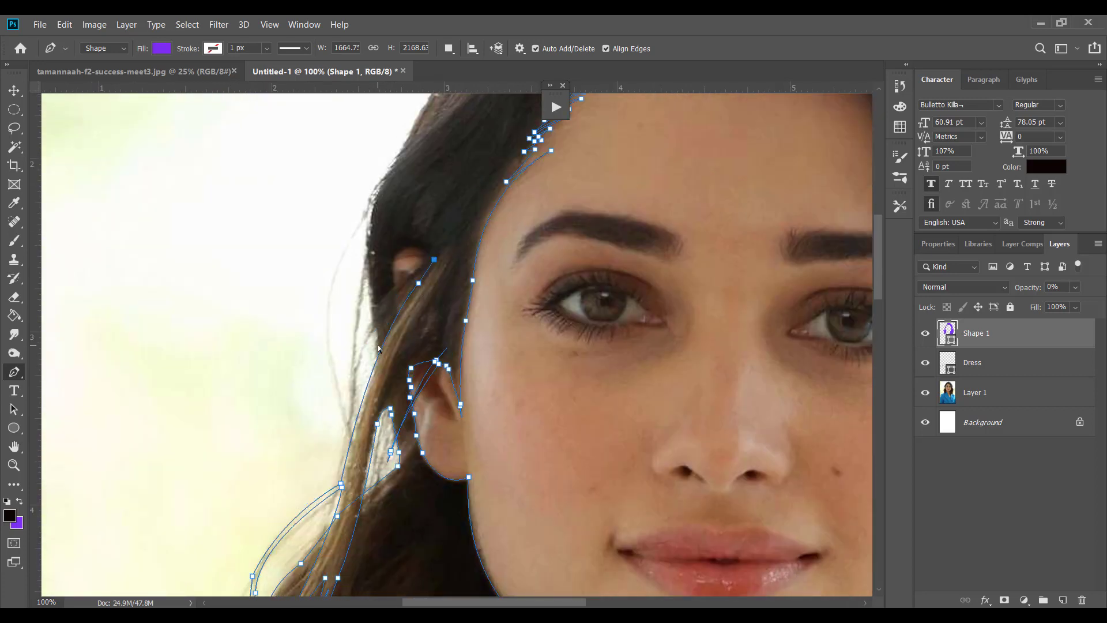
# Trace the outer hair edge up past the ear and outline a thin strand hanging beside it.
pyautogui.moveTo(379, 358); pyautogui.dragTo(394, 319)
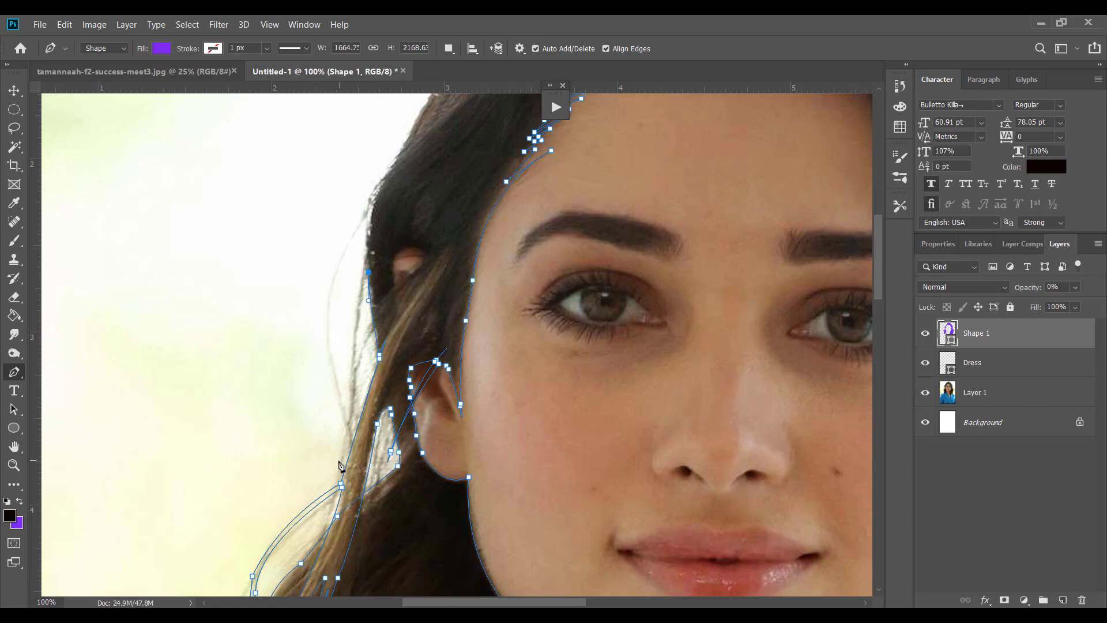
pyautogui.keyDown('alt'); pyautogui.click(353, 413); pyautogui.keyUp('alt')
pyautogui.moveTo(353, 413); pyautogui.dragTo(337, 478)
pyautogui.keyDown('alt'); pyautogui.click(341, 465); pyautogui.keyUp('alt')
pyautogui.moveTo(348, 390); pyautogui.dragTo(347, 350)
pyautogui.keyDown('alt'); pyautogui.click(348, 390); pyautogui.keyUp('alt')
pyautogui.keyDown('alt'); pyautogui.click(365, 256); pyautogui.keyUp('alt')
pyautogui.moveTo(365, 256); pyautogui.dragTo(388, 176)
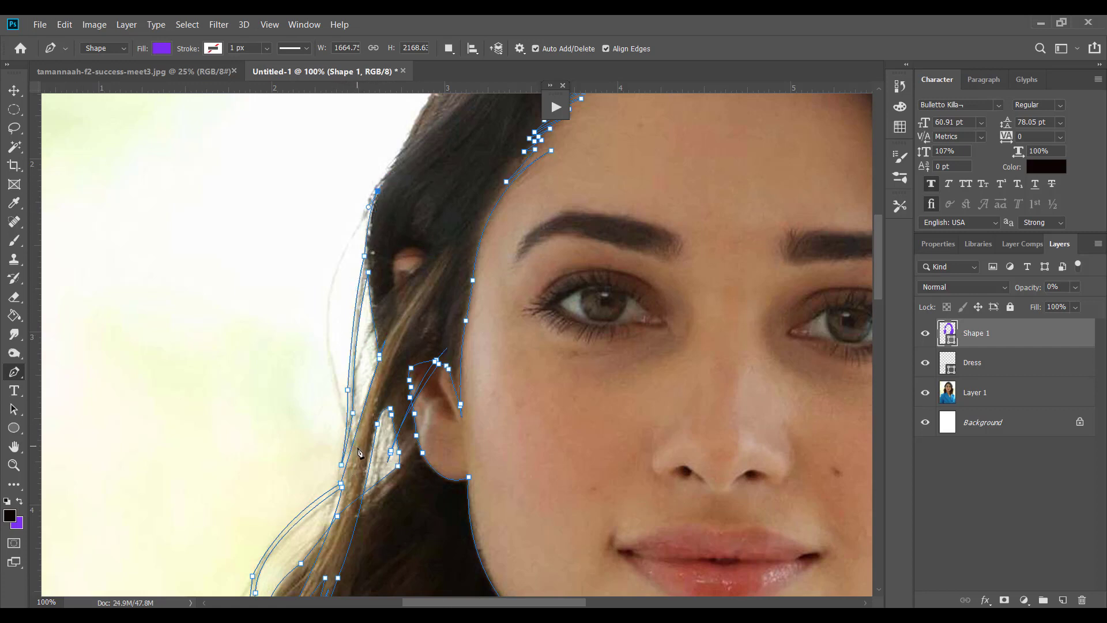
# Outline a longer curved loose strand outside the hair, running from ear level back up to the head.
pyautogui.moveTo(358, 450); pyautogui.dragTo(419, 596)
pyautogui.keyDown('alt'); pyautogui.click(346, 408); pyautogui.keyUp('alt')
pyautogui.scroll(3, 362, 288)
pyautogui.moveTo(370, 253); pyautogui.dragTo(475, 164)
pyautogui.keyDown('alt'); pyautogui.click(370, 252); pyautogui.keyUp('alt')
# Trace the remaining outer hair edge up to the crown and close the hair path.
pyautogui.scroll(3, 370, 253)
pyautogui.hscroll(3, 370, 253)
pyautogui.moveTo(318, 232); pyautogui.dragTo(349, 223)
pyautogui.scroll(3, 344, 199)
pyautogui.hscroll(3, 344, 199)
pyautogui.keyDown('alt'); pyautogui.click(304, 238); pyautogui.keyUp('alt')
pyautogui.click(352, 217)
pyautogui.scroll(-6, 662, 348)
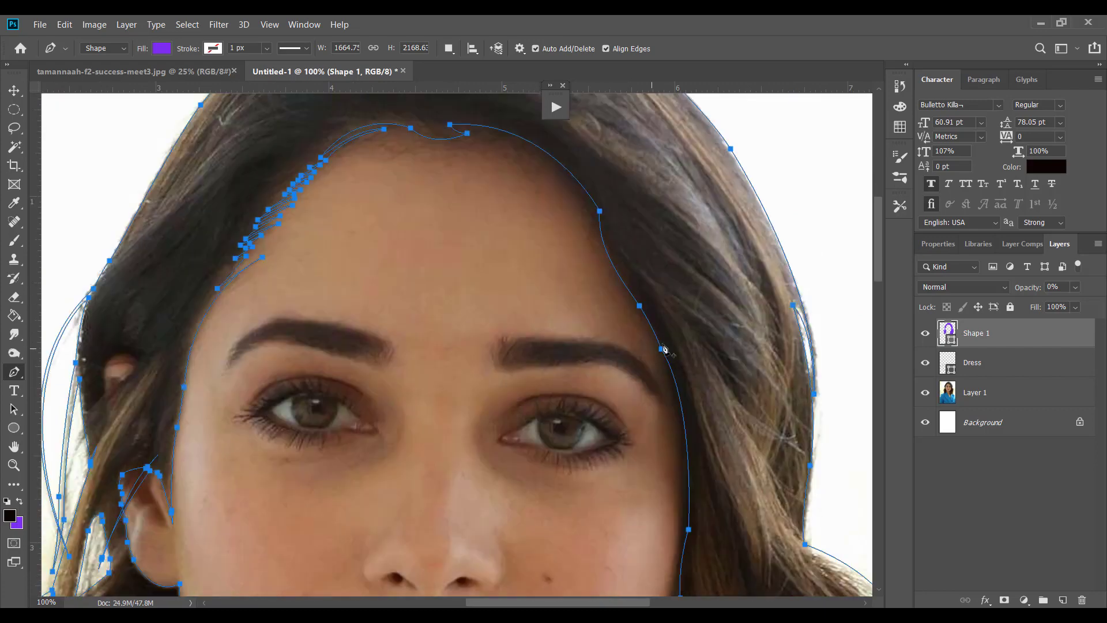
# Smooth the path between hairline and cheek by removing surplus anchor points and adjusting the curve handles.
pyautogui.scroll(-5, 664, 349)
pyautogui.scroll(3, 808, 323)
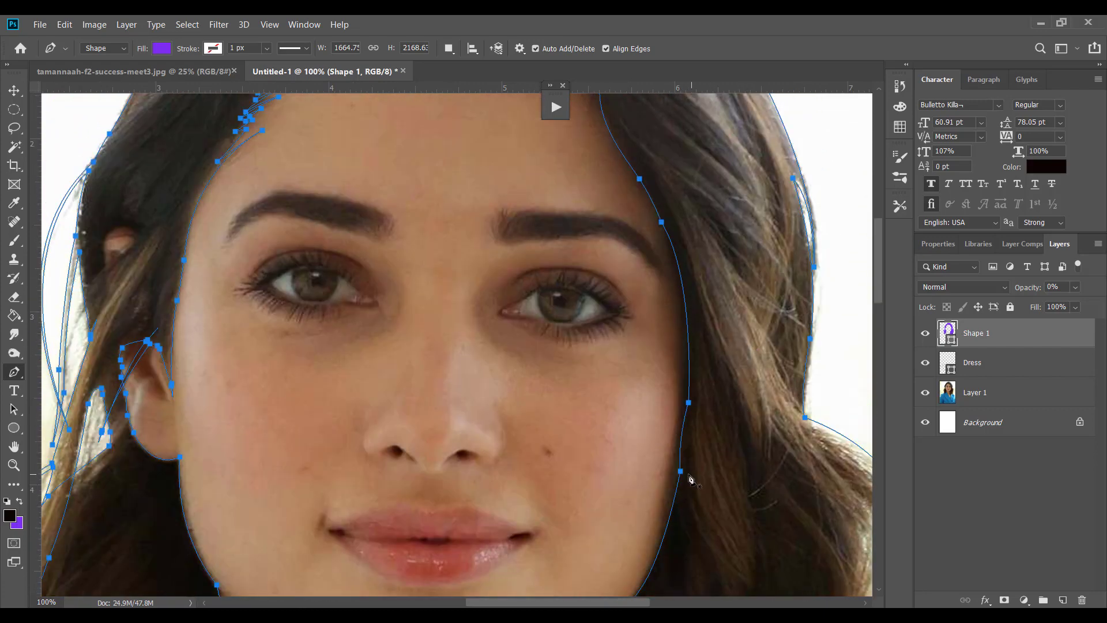
pyautogui.scroll(-3, 695, 511)
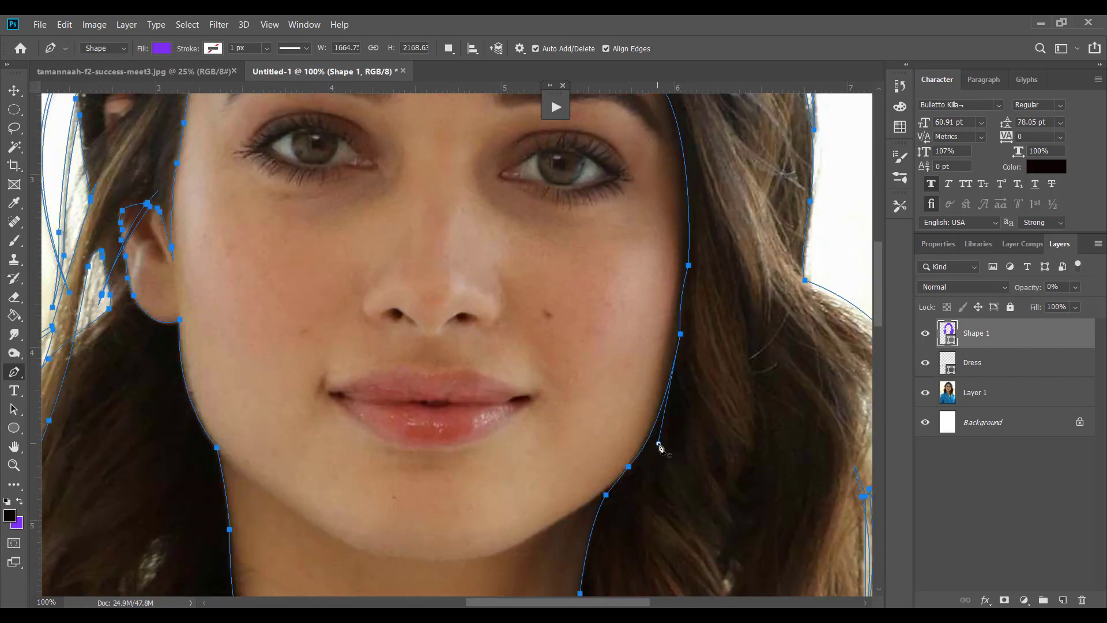
pyautogui.moveTo(659, 444); pyautogui.dragTo(656, 440)
pyautogui.click(688, 266)
pyautogui.scroll(2, 693, 267)
pyautogui.moveTo(714, 307); pyautogui.dragTo(705, 310)
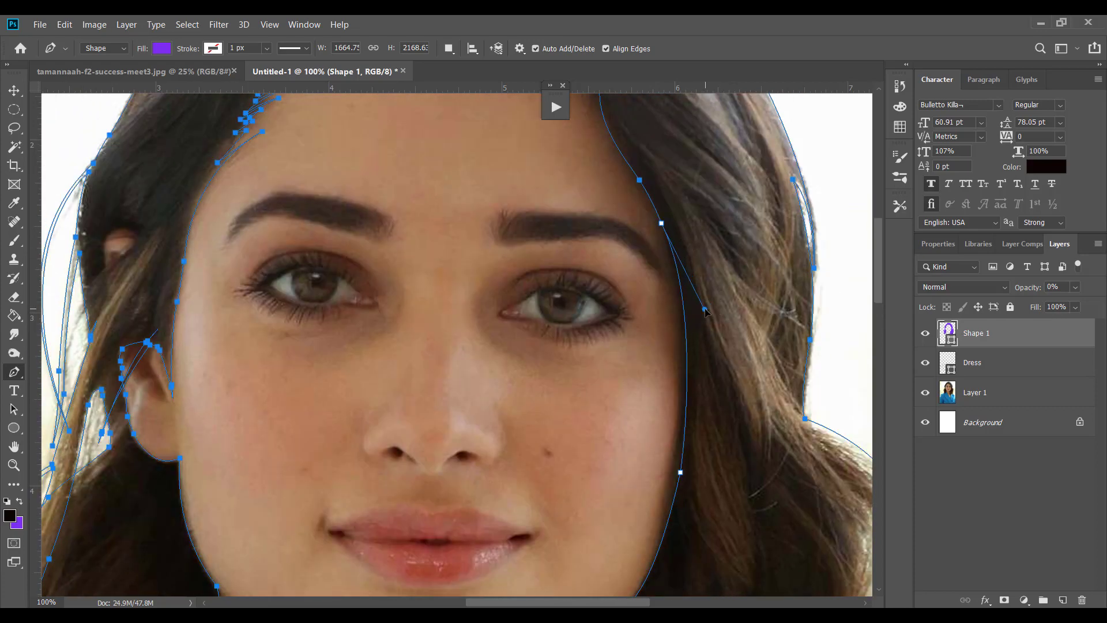
pyautogui.click(639, 180)
pyautogui.scroll(4, 640, 182)
pyautogui.moveTo(596, 275); pyautogui.dragTo(598, 248)
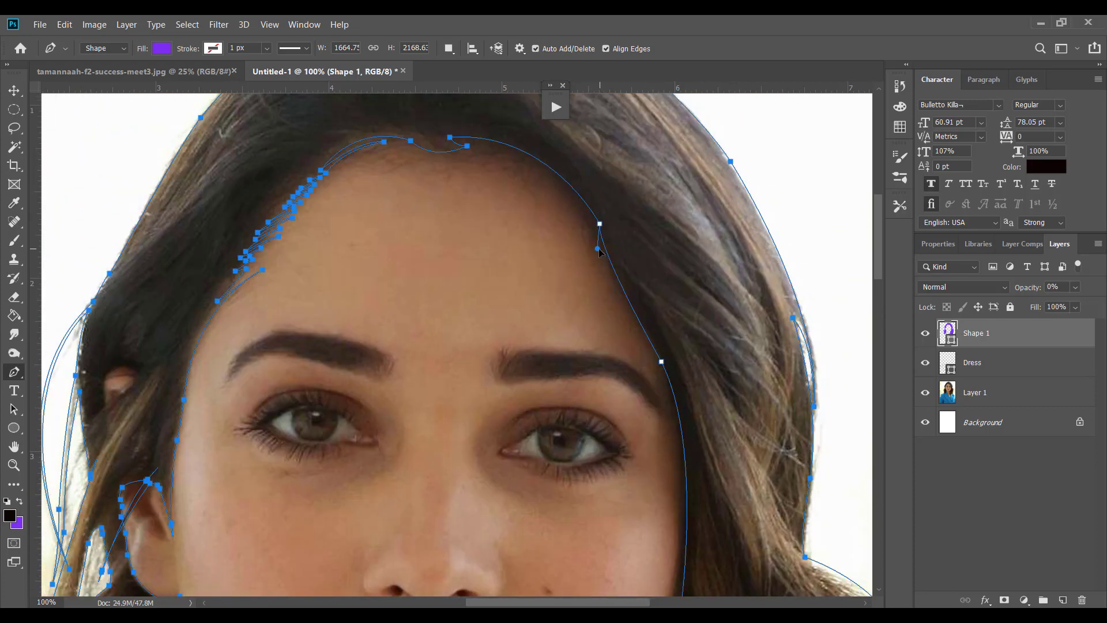
# Try to rasterize the Shape 1 layer, fill its outline with black and deselect.
pyautogui.scroll(-6, 600, 252)
pyautogui.moveTo(1028, 287); pyautogui.dragTo(965, 292)
pyautogui.rightClick(1012, 336)
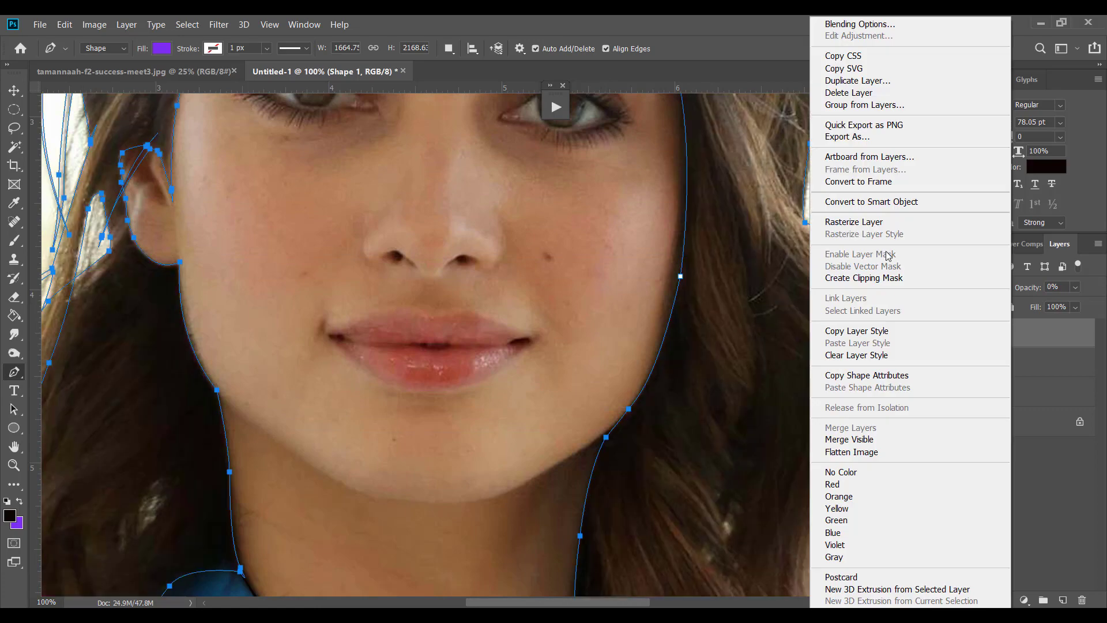
pyautogui.click(866, 223)
pyautogui.keyDown('ctrl'); pyautogui.click(946, 338); pyautogui.keyUp('ctrl')
pyautogui.hotkey('alt', 'BackSpace')
pyautogui.hotkey('ctrl', 'd')
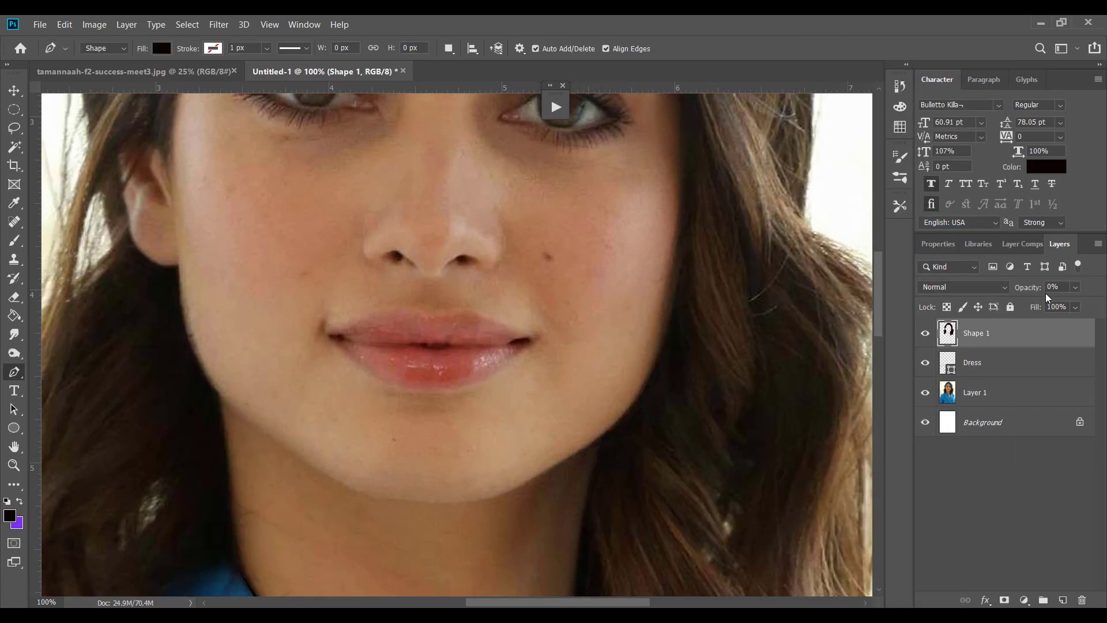
# Set Shape 1 to 100% opacity and hide Layer 1 to check the whole hair silhouette.
pyautogui.moveTo(1033, 290); pyautogui.dragTo(1103, 295)
pyautogui.click(927, 399)
pyautogui.hotkey('ctrl', '-')
pyautogui.hotkey('ctrl', '-')
pyautogui.hotkey('ctrl', '-')
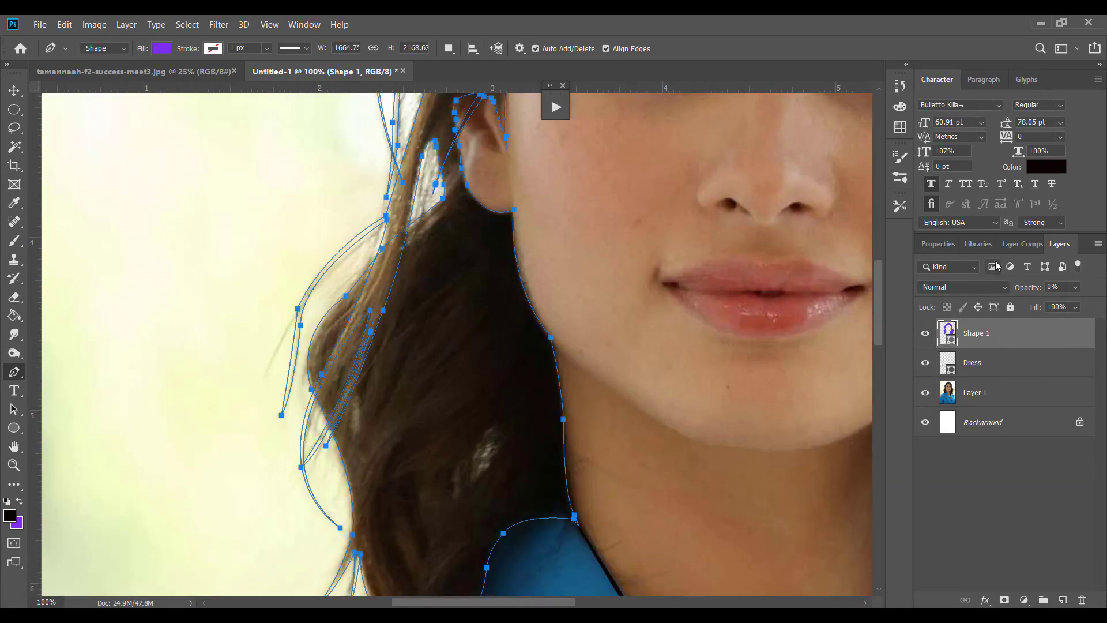
# Draw a closed patch over the unfilled gap in the hair strands below the ear.
pyautogui.click(409, 220)
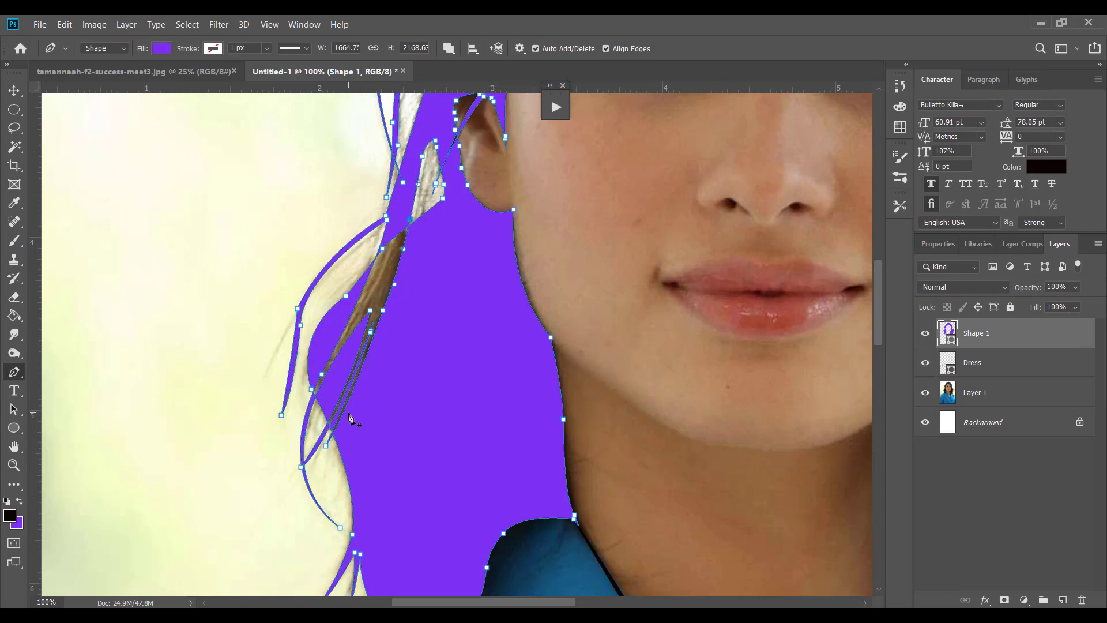
pyautogui.click(343, 424)
pyautogui.moveTo(417, 229); pyautogui.dragTo(433, 237)
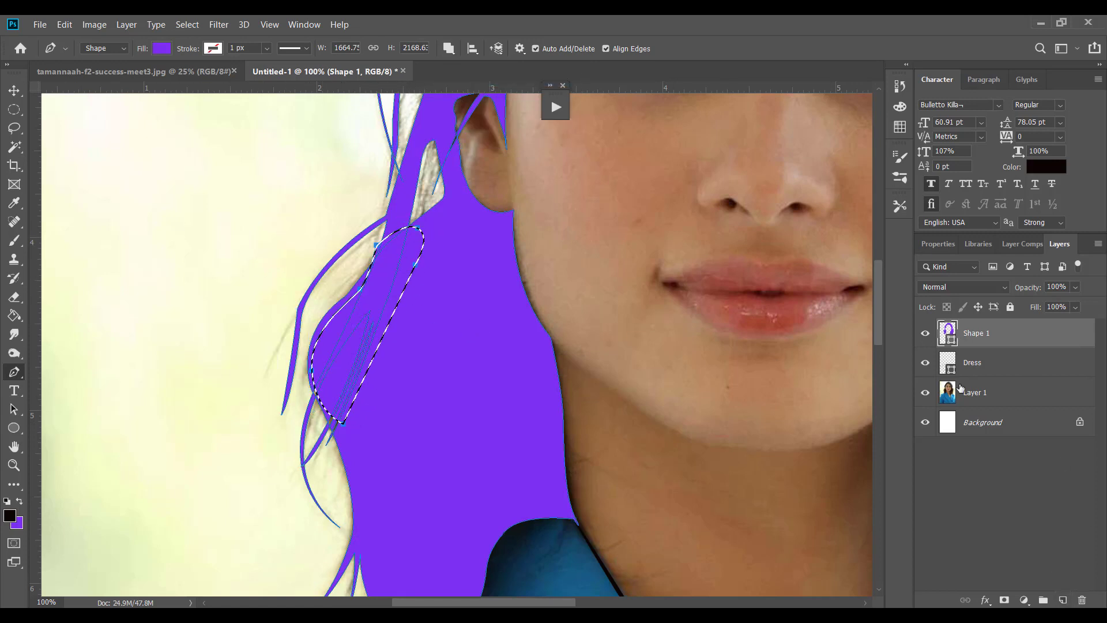
# Rasterize the Shape 1 layer, fill the hair outline with black and deselect.
pyautogui.rightClick(1008, 335)
pyautogui.click(857, 222)
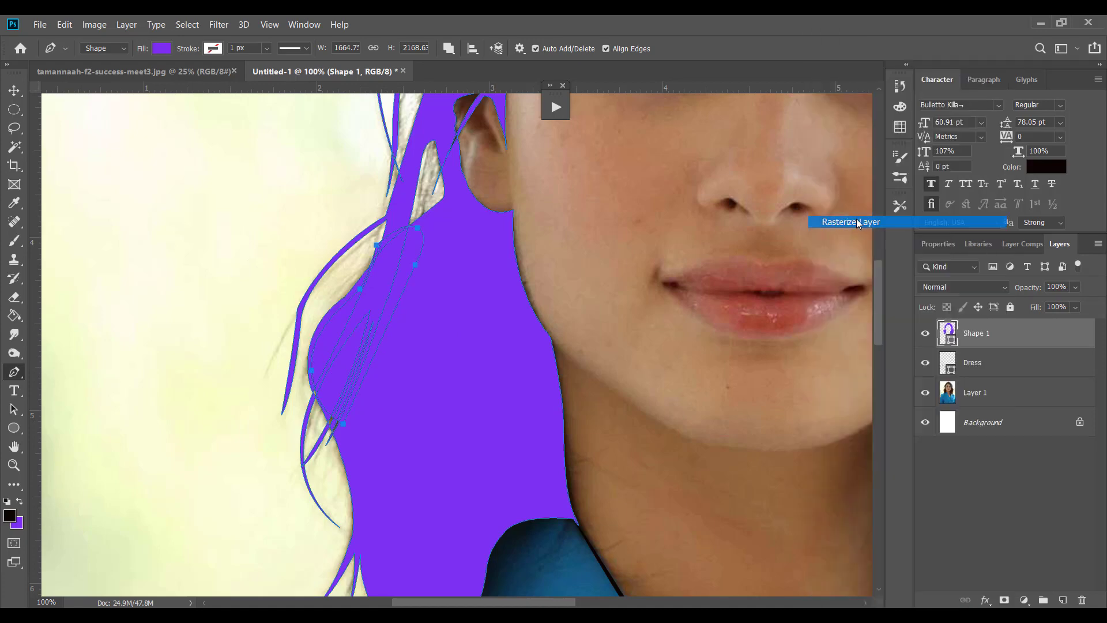
pyautogui.keyDown('ctrl'); pyautogui.click(949, 335); pyautogui.keyUp('ctrl')
pyautogui.hotkey('alt', 'BackSpace')
pyautogui.hotkey('ctrl', 'd')
# Hide Layer 1 and inspect the black hair silhouette together with the dress line art.
pyautogui.hotkey('ctrl', '-')
pyautogui.hotkey('ctrl', '-')
pyautogui.hotkey('ctrl', '-')
pyautogui.click(925, 393)
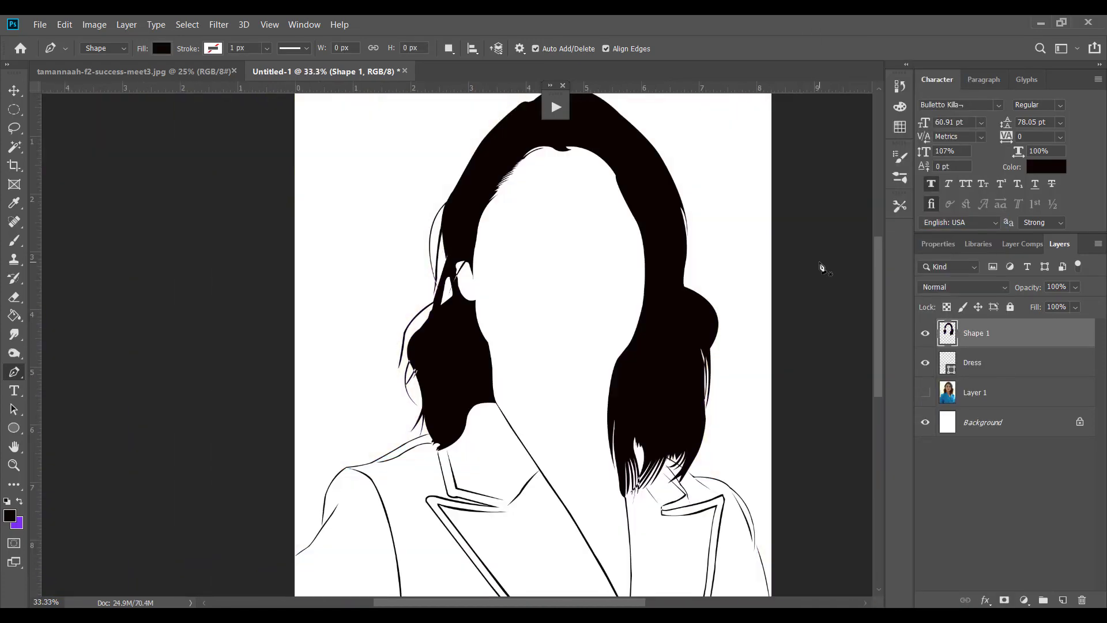
pyautogui.scroll(1, 749, 279)
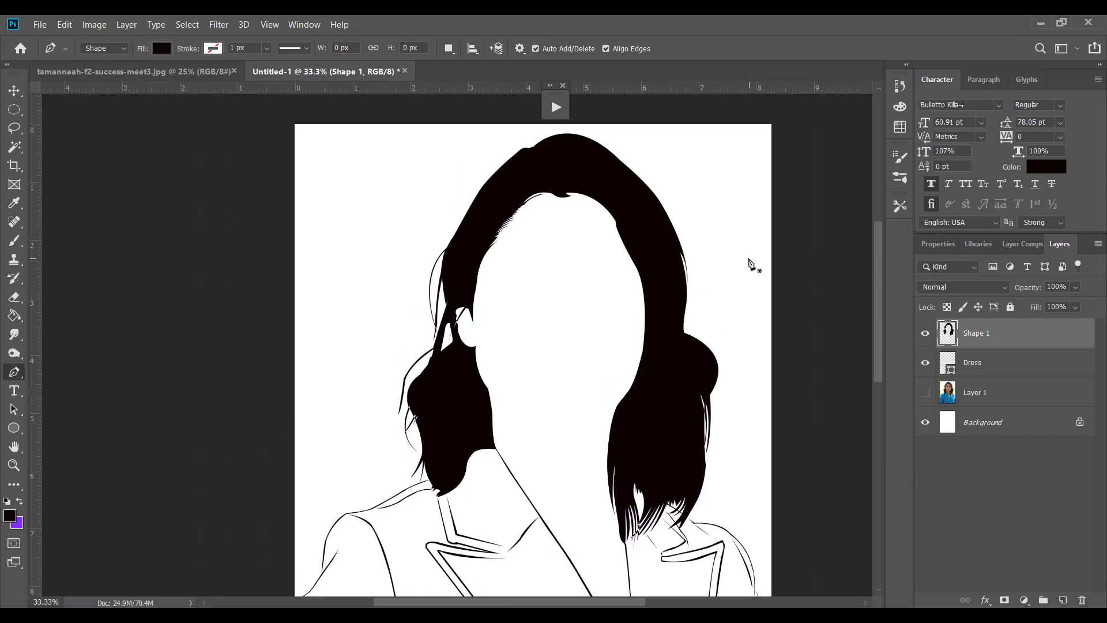
pyautogui.scroll(-1, 750, 274)
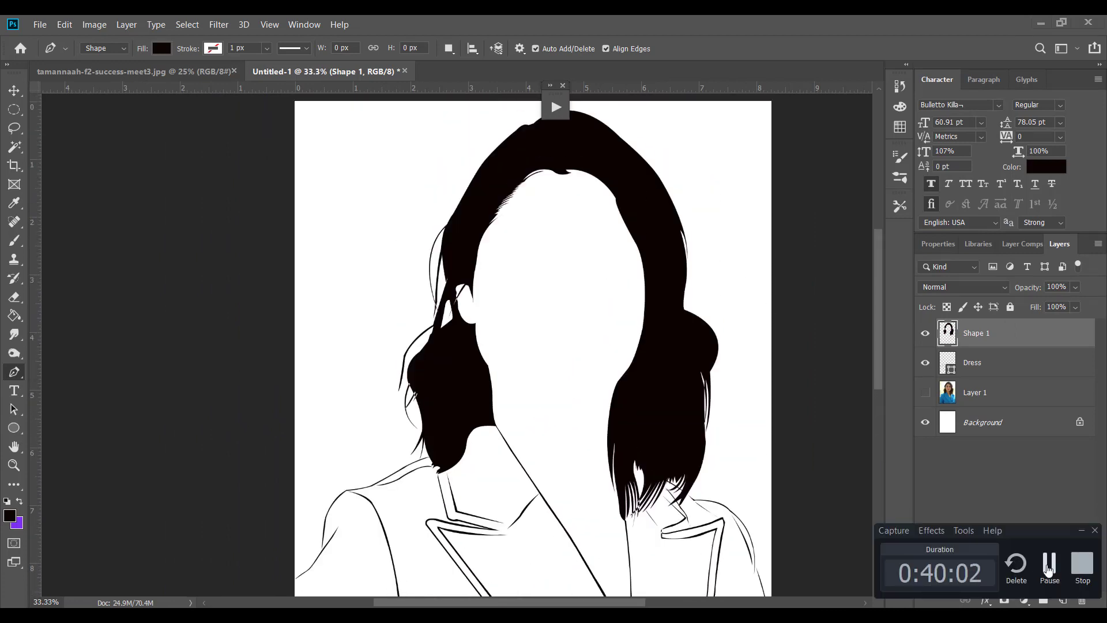
# Rename the Shape 1 layer as Hair.
pyautogui.press('v')
pyautogui.doubleClick(977, 333)
pyautogui.write('Hair')
pyautogui.press('Return')
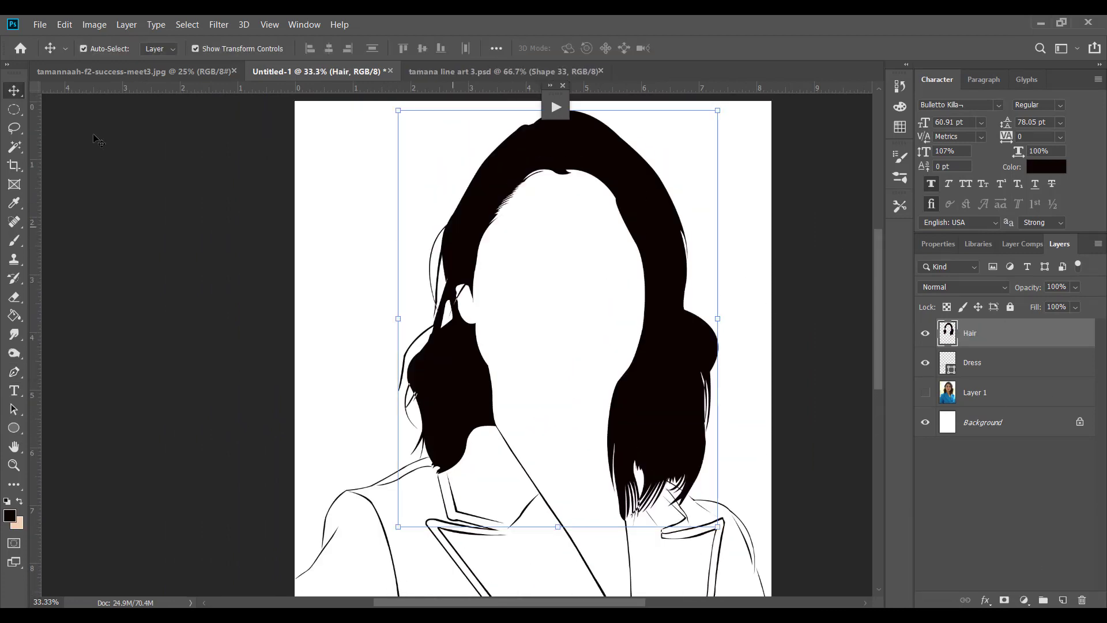
pyautogui.click(98, 140)
# Show Layer 1 again, duplicate it and name the copy Hair posterrize.
pyautogui.click(926, 393)
pyautogui.moveTo(1009, 395); pyautogui.dragTo(1065, 600)
pyautogui.doubleClick(984, 392)
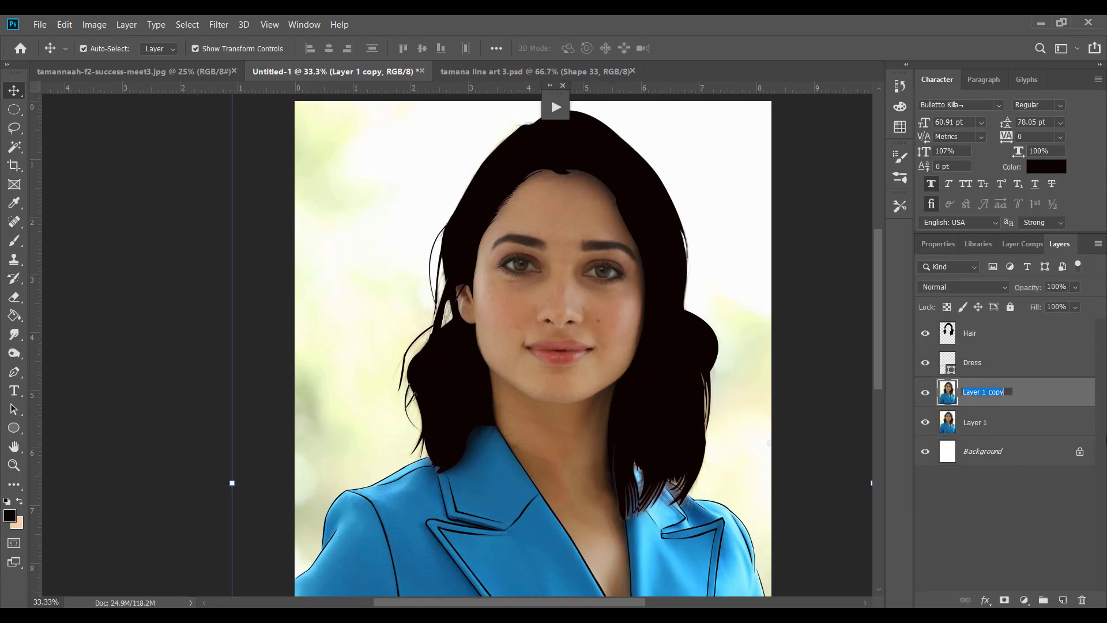
pyautogui.write('Hair posterrize')
pyautogui.press('Return')
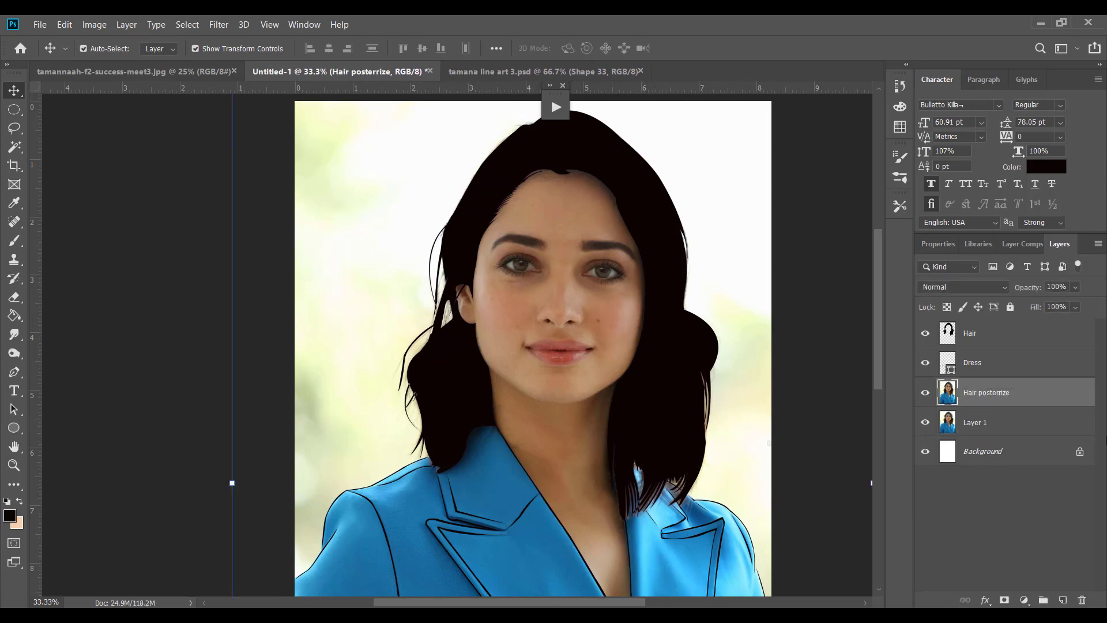
pyautogui.click(94, 24)
pyautogui.moveTo(112, 59)
pyautogui.click(277, 230)
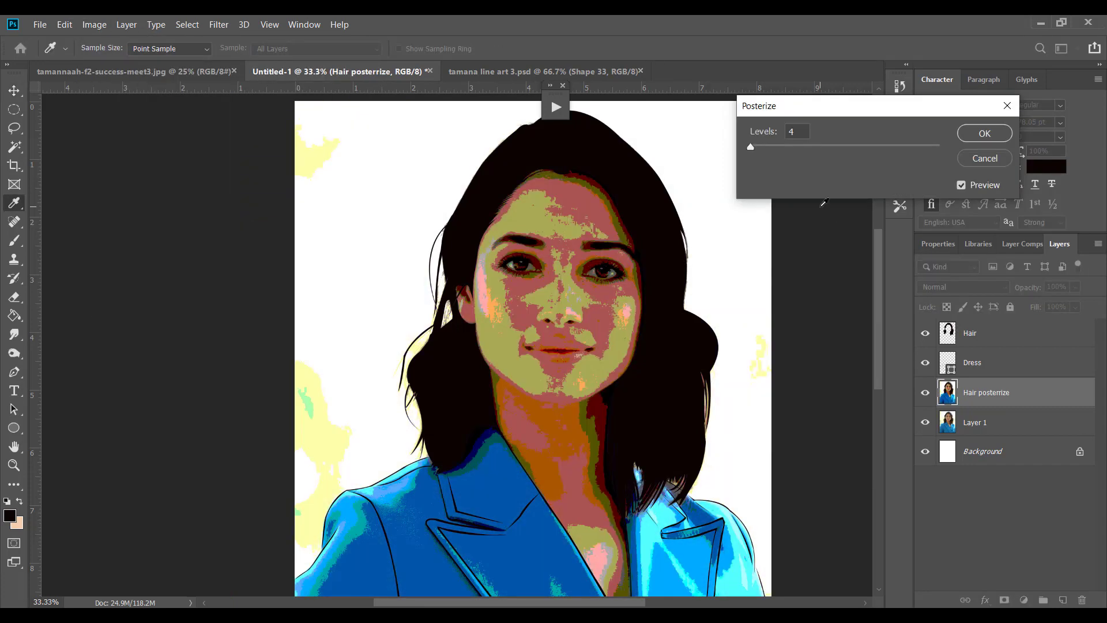
pyautogui.click(980, 158)
# Hide the Hair layer and rename the duplicate photo layer as Hair Posterize.
pyautogui.click(926, 333)
pyautogui.doubleClick(985, 393)
pyautogui.write('Hair ')
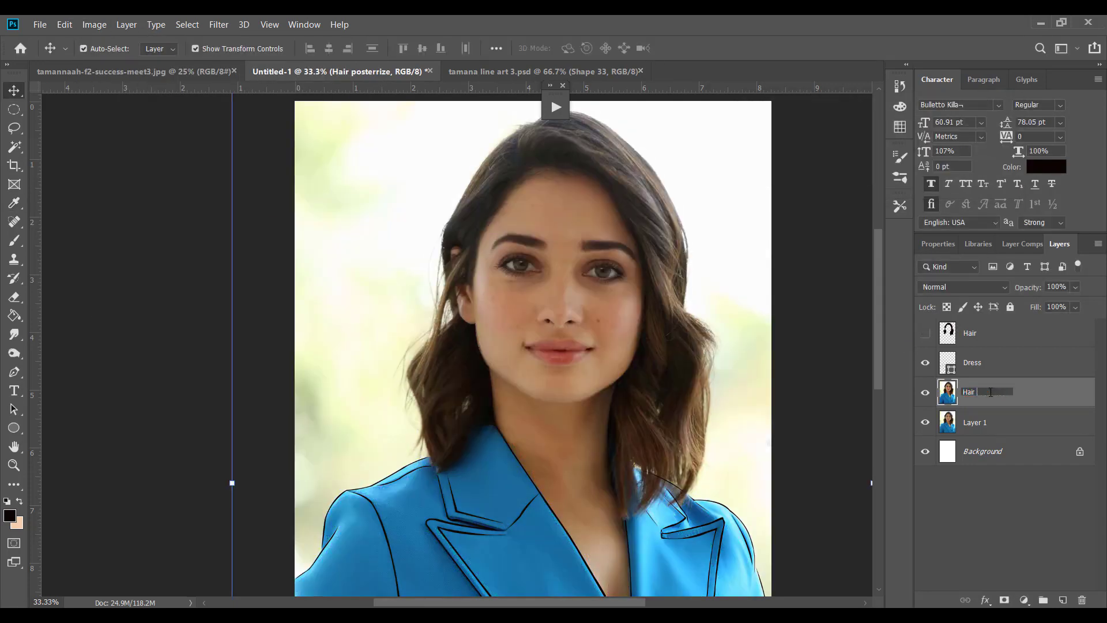
pyautogui.write('Posterize')
pyautogui.press('Return')
# Apply a Posterize adjustment with 4 levels to the Hair Posterize layer.
pyautogui.click(94, 25)
pyautogui.moveTo(111, 59)
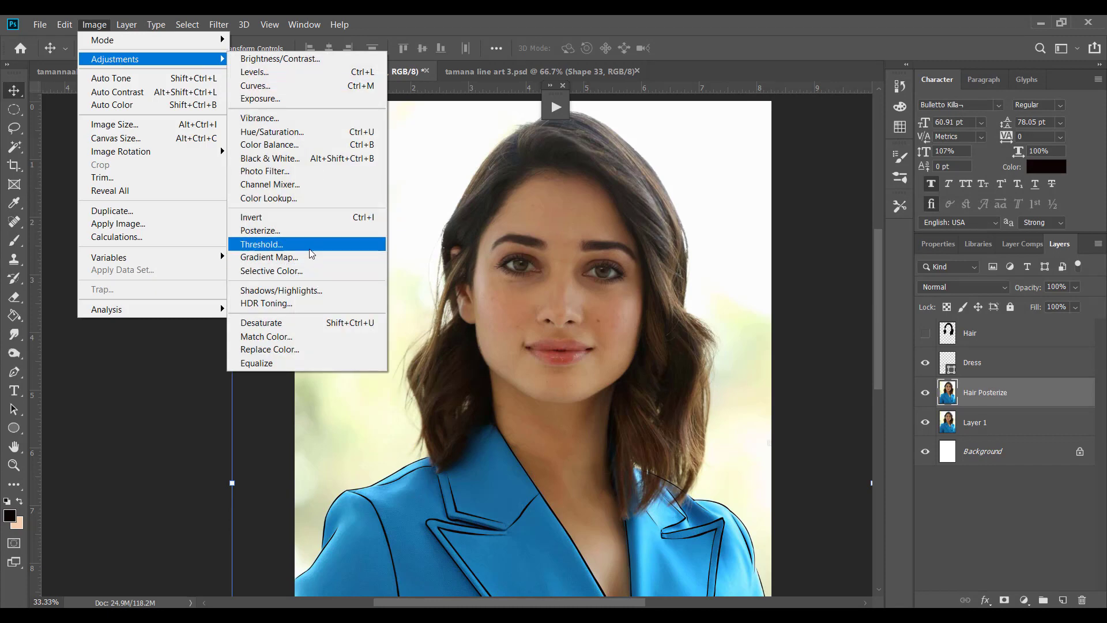
pyautogui.click(277, 229)
pyautogui.moveTo(753, 147); pyautogui.dragTo(754, 148)
pyautogui.press('Down')
pyautogui.press('Up')
pyautogui.press('Up')
pyautogui.press('Up')
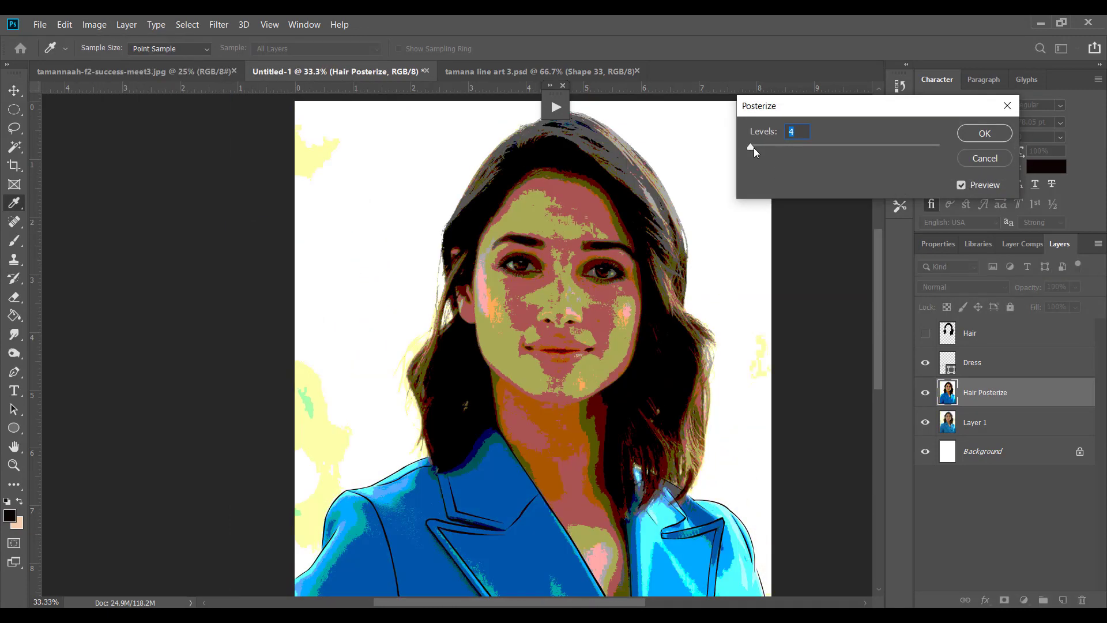
pyautogui.press('Down')
pyautogui.press('Down')
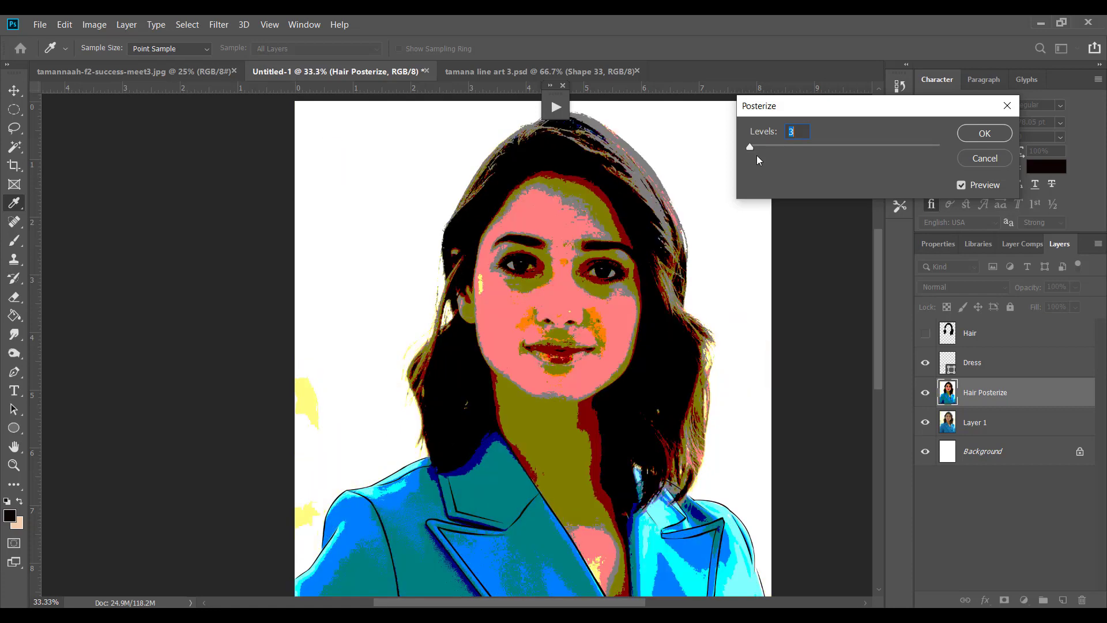
pyautogui.press('Down')
pyautogui.press('Up')
pyautogui.press('Up')
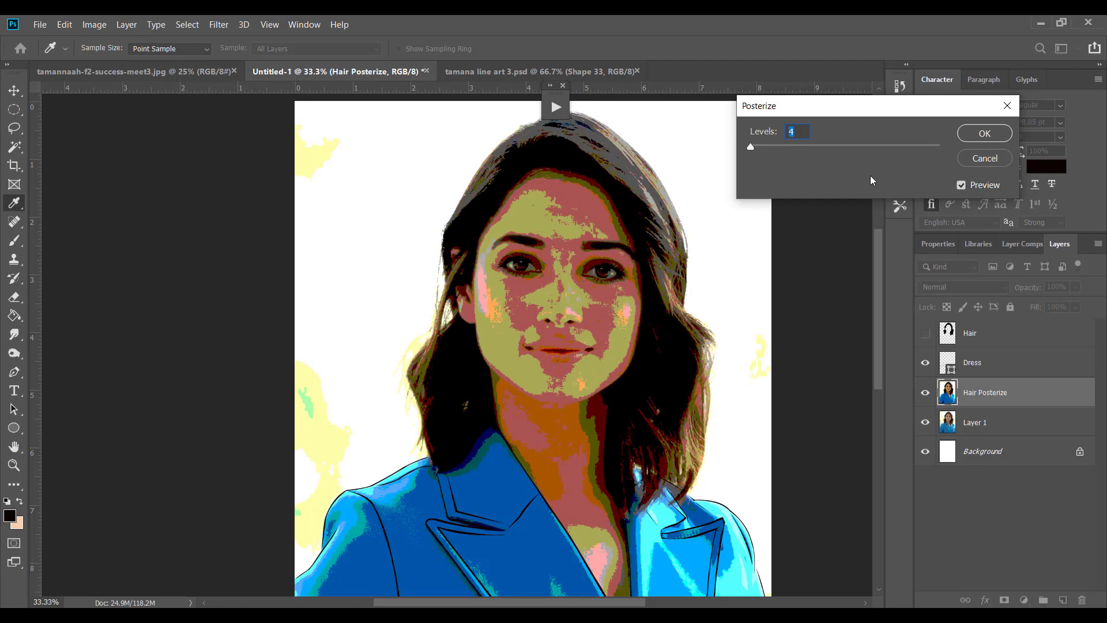
pyautogui.press('Return')
# Start a Pen tool shape above the Hair layer, tracing the jagged strand tips along the lower edge of the grey highlight near the crown.
pyautogui.click(1000, 345)
pyautogui.press('p')
pyautogui.hotkey('ctrl', '+')
pyautogui.hotkey('ctrl', '+')
pyautogui.moveTo(709, 115); pyautogui.dragTo(393, 380)
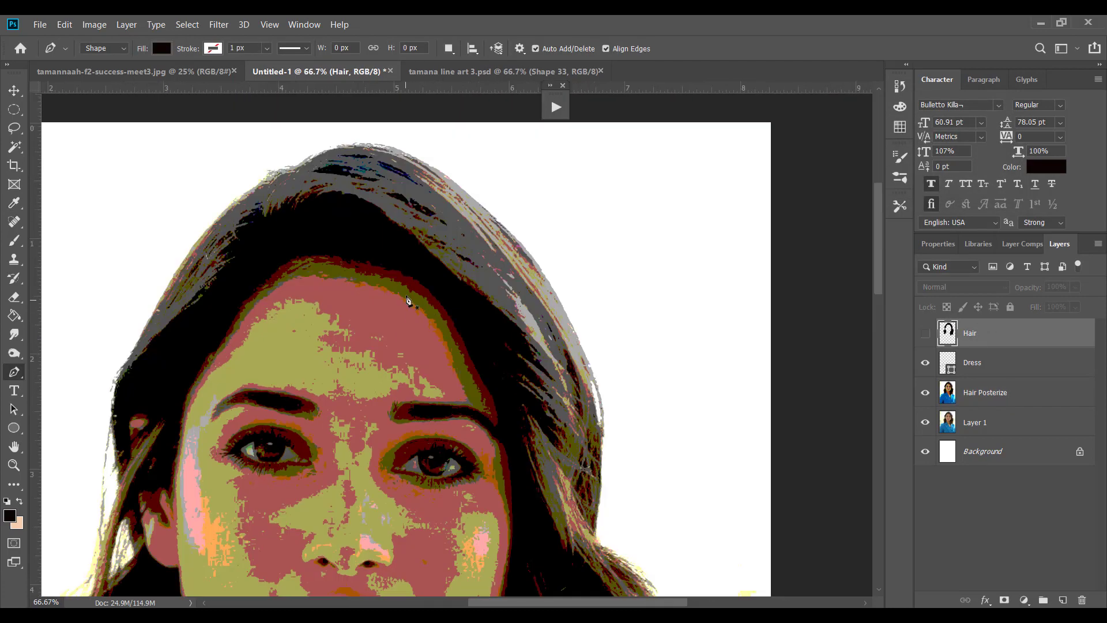
pyautogui.click(262, 209)
pyautogui.click(266, 220)
pyautogui.click(268, 205)
pyautogui.click(273, 216)
pyautogui.click(282, 196)
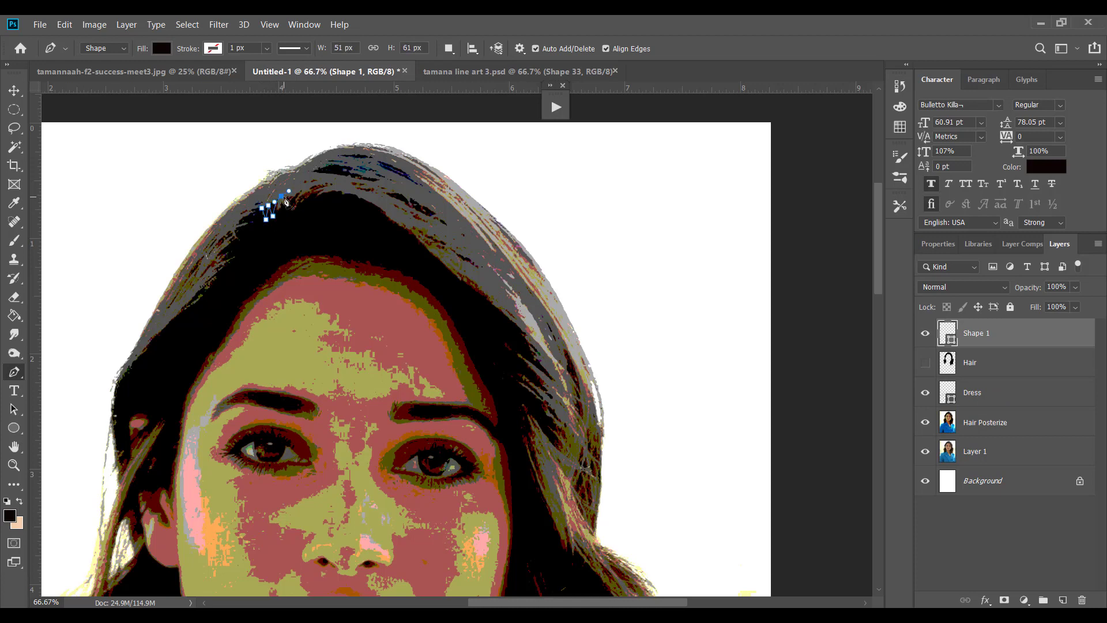
pyautogui.click(280, 215)
pyautogui.click(290, 195)
pyautogui.moveTo(289, 214); pyautogui.dragTo(395, 225)
pyautogui.click(312, 187)
pyautogui.click(304, 203)
# Continue the shape along the highlight's lower edge down to the hair beside the temple on the image's right side.
pyautogui.moveTo(461, 283); pyautogui.dragTo(486, 301)
pyautogui.moveTo(534, 344); pyautogui.dragTo(550, 365)
pyautogui.click(528, 347)
pyautogui.click(541, 357)
pyautogui.click(526, 349)
pyautogui.click(553, 381)
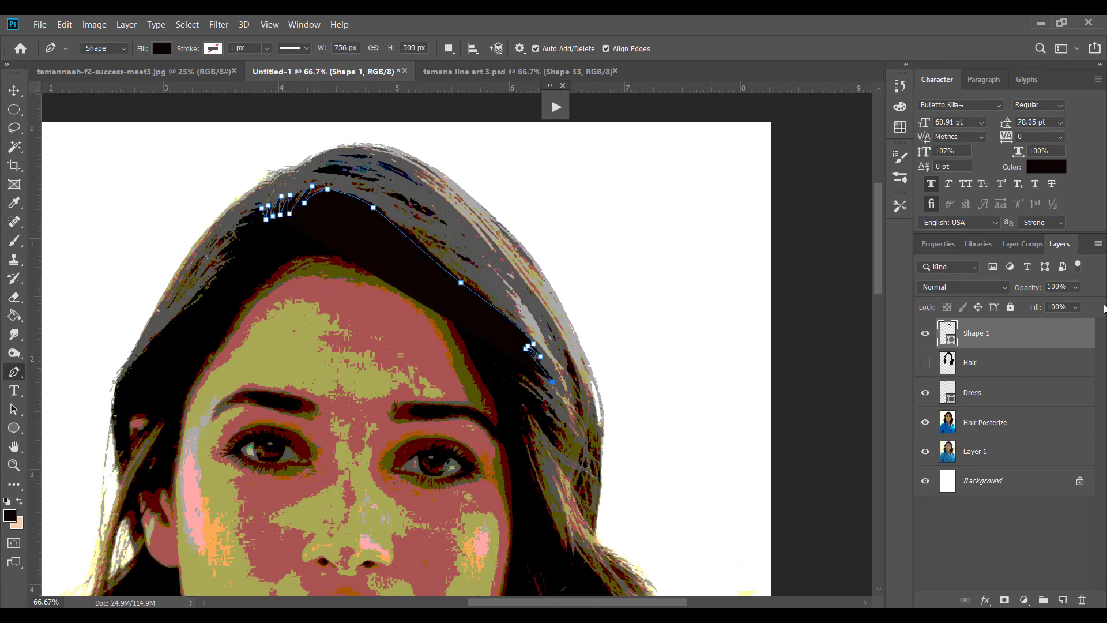
# Set the shape layer's opacity to 0% and trace the zigzag strand tips beside the image-right temple.
pyautogui.press('0')
pyautogui.press('0')
pyautogui.click(520, 356)
pyautogui.click(551, 388)
pyautogui.click(518, 369)
pyautogui.click(537, 405)
pyautogui.click(560, 424)
pyautogui.click(573, 437)
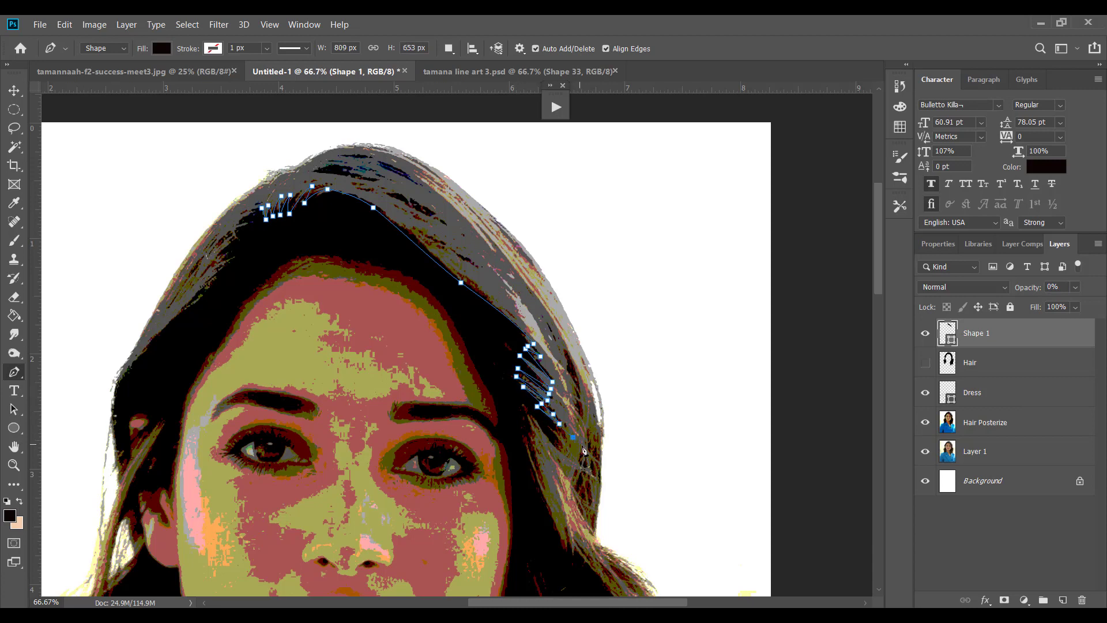
# Trace the spiky strand ends back up the image-right side of the hair and set the path operation to Combine Shapes.
pyautogui.click(582, 418)
pyautogui.click(568, 397)
pyautogui.click(587, 407)
pyautogui.click(575, 388)
pyautogui.click(585, 392)
pyautogui.click(564, 373)
pyautogui.click(574, 382)
pyautogui.click(448, 49)
pyautogui.click(484, 79)
pyautogui.click(541, 367)
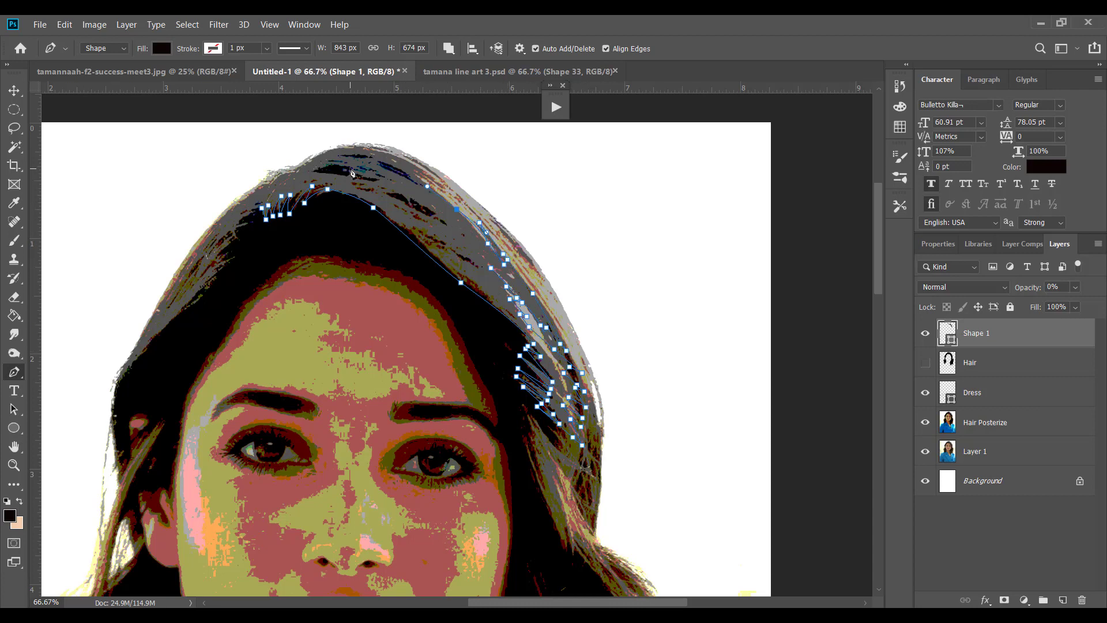
# Extend the highlight outline over the crown and down the outer hair edge on the image's left side.
pyautogui.click(417, 168)
pyautogui.moveTo(384, 164); pyautogui.dragTo(426, 195)
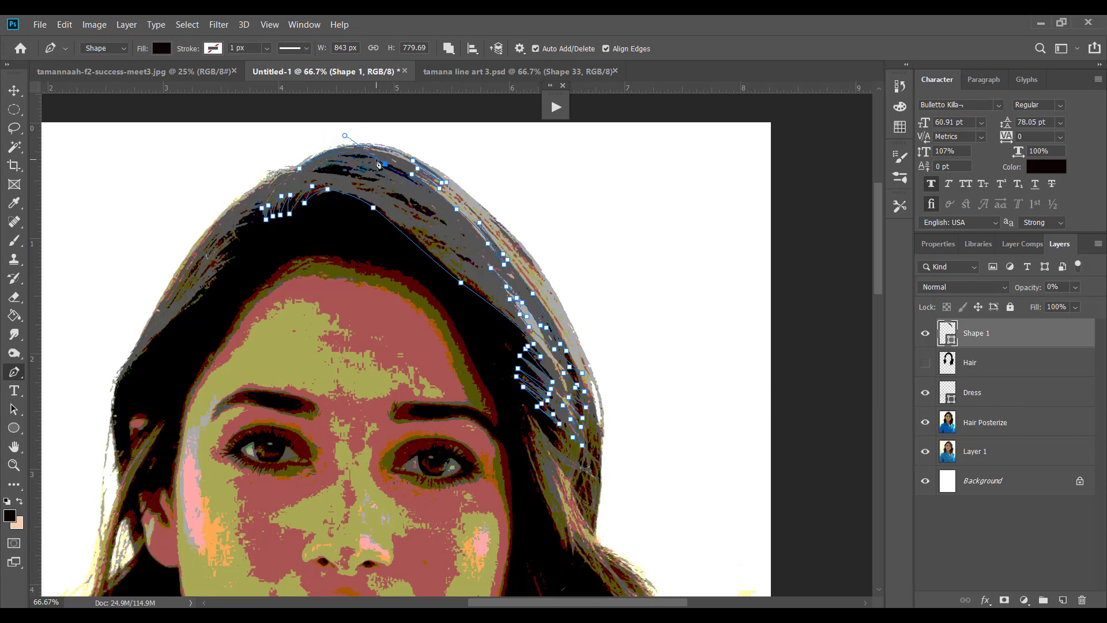
pyautogui.click(309, 168)
pyautogui.click(265, 187)
pyautogui.hotkey('ctrl', 'z')
pyautogui.moveTo(239, 200); pyautogui.dragTo(233, 213)
pyautogui.keyDown('alt'); pyautogui.click(240, 201); pyautogui.keyUp('alt')
pyautogui.moveTo(116, 381); pyautogui.dragTo(46, 522)
pyautogui.keyDown('alt'); pyautogui.click(116, 381); pyautogui.keyUp('alt')
pyautogui.click(121, 383)
pyautogui.click(118, 376)
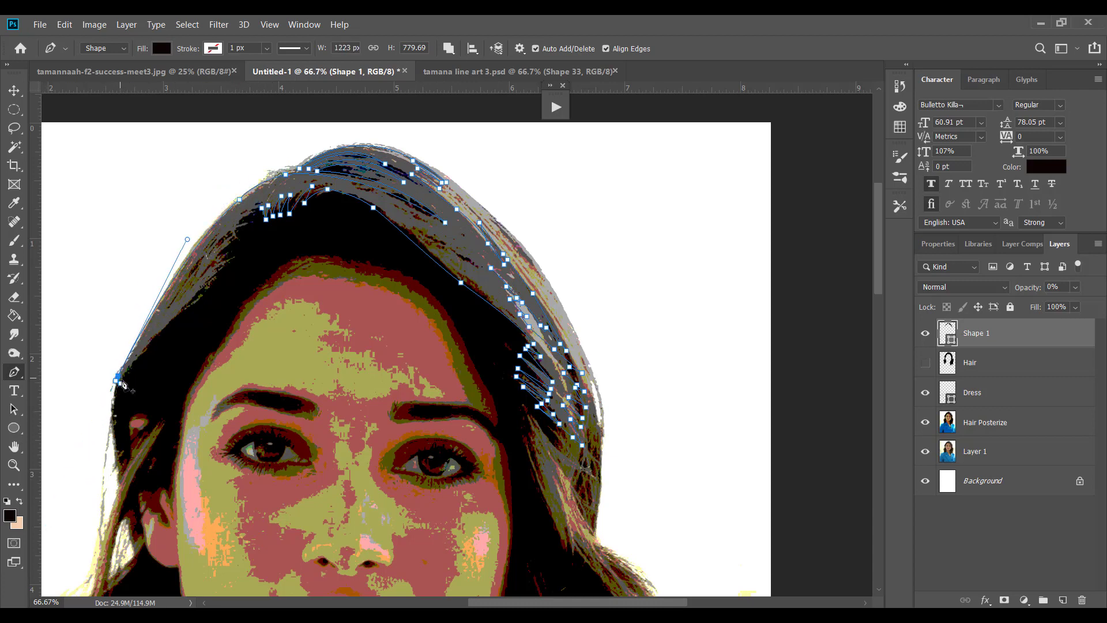
# Trace the highlight's jagged inner edge back up from the image-left side and close the outline at its starting point.
pyautogui.click(122, 379)
pyautogui.click(124, 375)
pyautogui.click(130, 376)
pyautogui.click(128, 369)
pyautogui.click(161, 332)
pyautogui.click(183, 310)
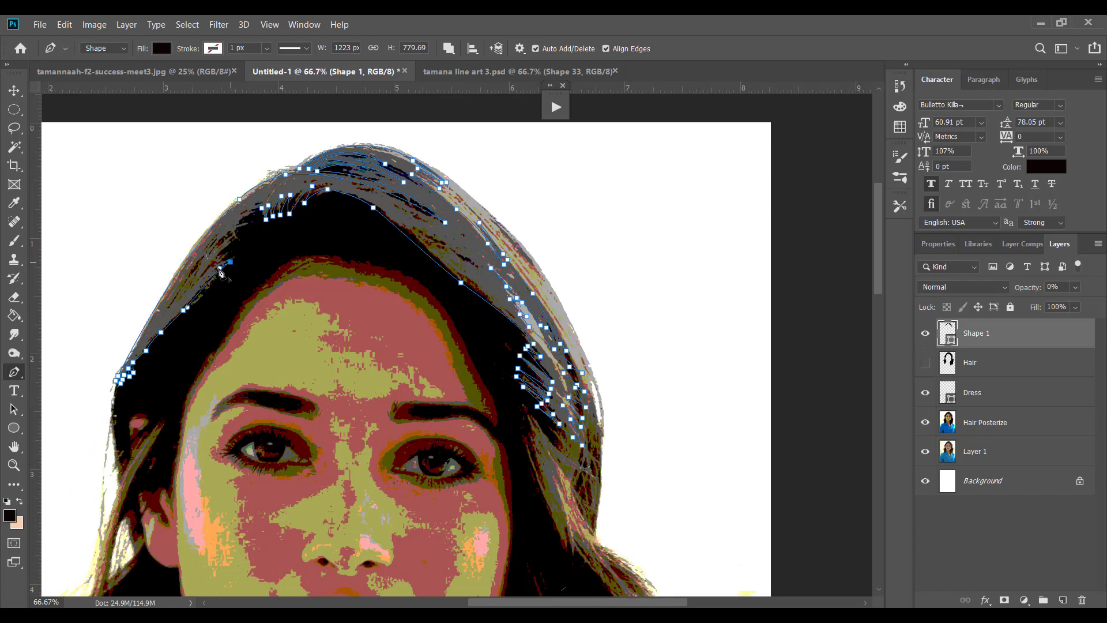
pyautogui.click(238, 220)
pyautogui.click(262, 208)
# Outline the highlighted hair lock beside the image-right eye as a closed shape.
pyautogui.moveTo(656, 398); pyautogui.dragTo(546, 218)
pyautogui.click(425, 239)
pyautogui.moveTo(484, 295); pyautogui.dragTo(511, 306)
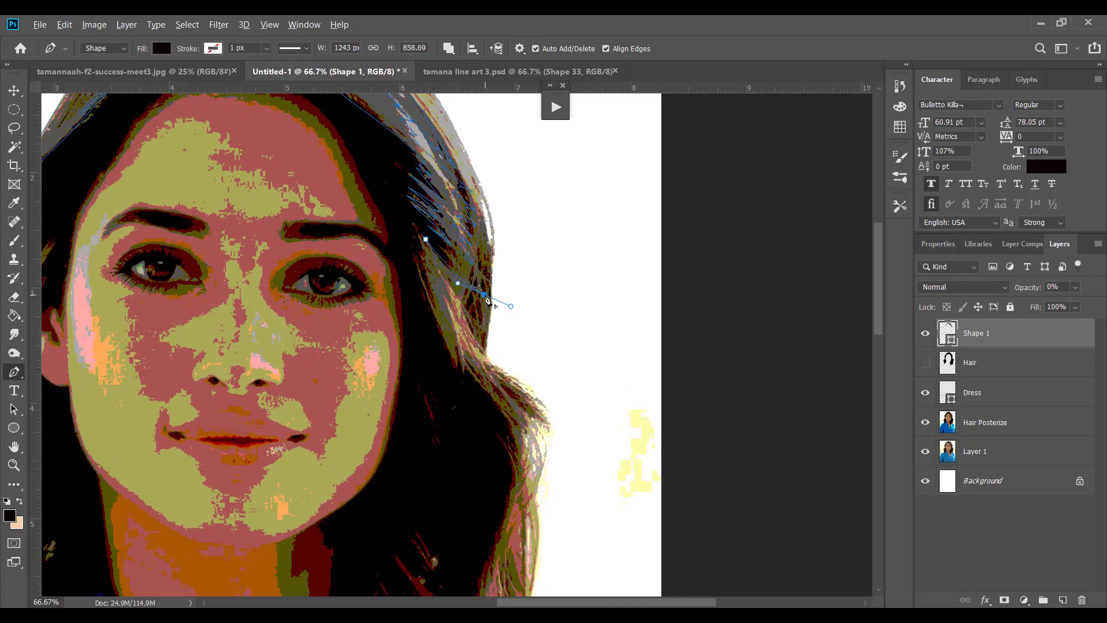
pyautogui.click(461, 365)
pyautogui.moveTo(427, 290); pyautogui.dragTo(414, 275)
pyautogui.click(425, 241)
# Outline the curved highlight strands on the outer wave of the image-right hair as a closed shape.
pyautogui.moveTo(494, 277); pyautogui.dragTo(432, 152)
pyautogui.click(417, 240)
pyautogui.moveTo(461, 370); pyautogui.dragTo(422, 464)
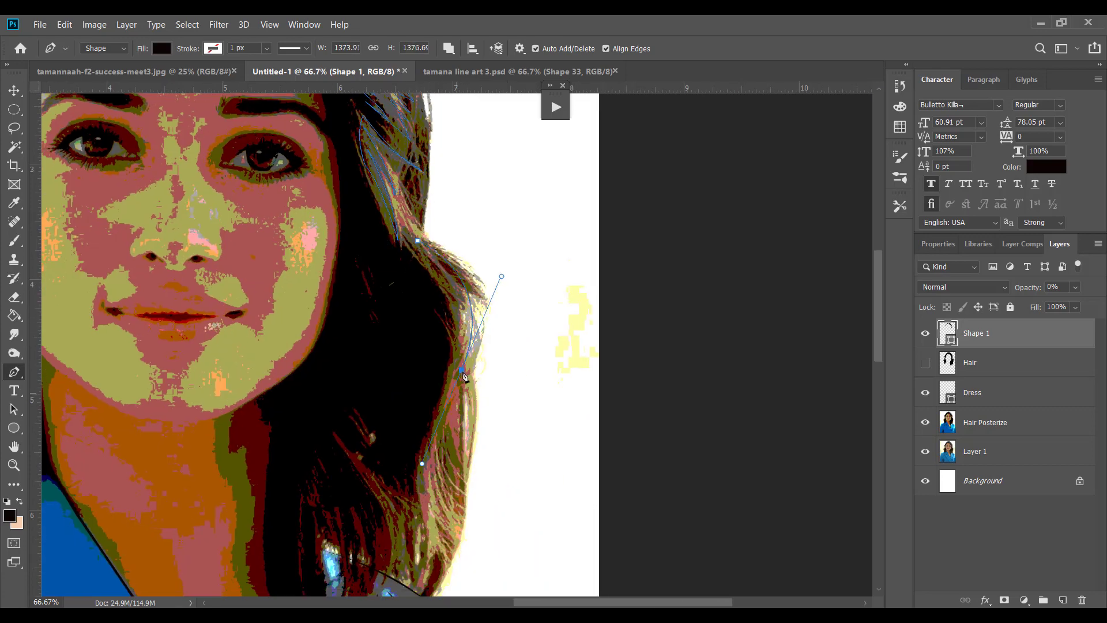
pyautogui.moveTo(427, 252); pyautogui.dragTo(358, 202)
pyautogui.keyDown('alt'); pyautogui.click(428, 252); pyautogui.keyUp('alt')
pyautogui.moveTo(454, 377); pyautogui.dragTo(416, 455)
pyautogui.keyDown('alt'); pyautogui.click(454, 377); pyautogui.keyUp('alt')
pyautogui.moveTo(434, 268); pyautogui.dragTo(392, 222)
pyautogui.moveTo(452, 354); pyautogui.dragTo(437, 393)
pyautogui.keyDown('alt'); pyautogui.click(452, 354); pyautogui.keyUp('alt')
pyautogui.moveTo(418, 240); pyautogui.dragTo(383, 178)
# Outline the long highlight strands from the inner wave down to the lower image-right hair ends and close the shape.
pyautogui.click(436, 315)
pyautogui.moveTo(434, 419); pyautogui.dragTo(401, 483)
pyautogui.keyDown('alt'); pyautogui.click(434, 419); pyautogui.keyUp('alt')
pyautogui.moveTo(438, 547); pyautogui.dragTo(472, 594)
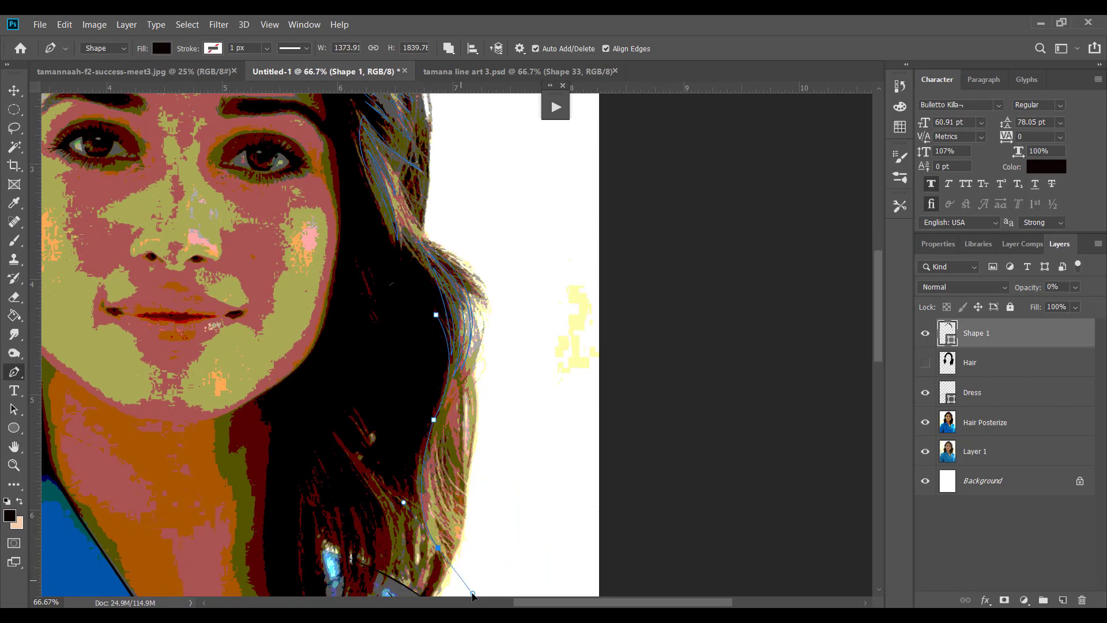
pyautogui.hotkey('ctrl', 'z')
pyautogui.moveTo(433, 441); pyautogui.dragTo(446, 412)
pyautogui.keyDown('alt'); pyautogui.click(433, 441); pyautogui.keyUp('alt')
pyautogui.moveTo(450, 548); pyautogui.dragTo(484, 594)
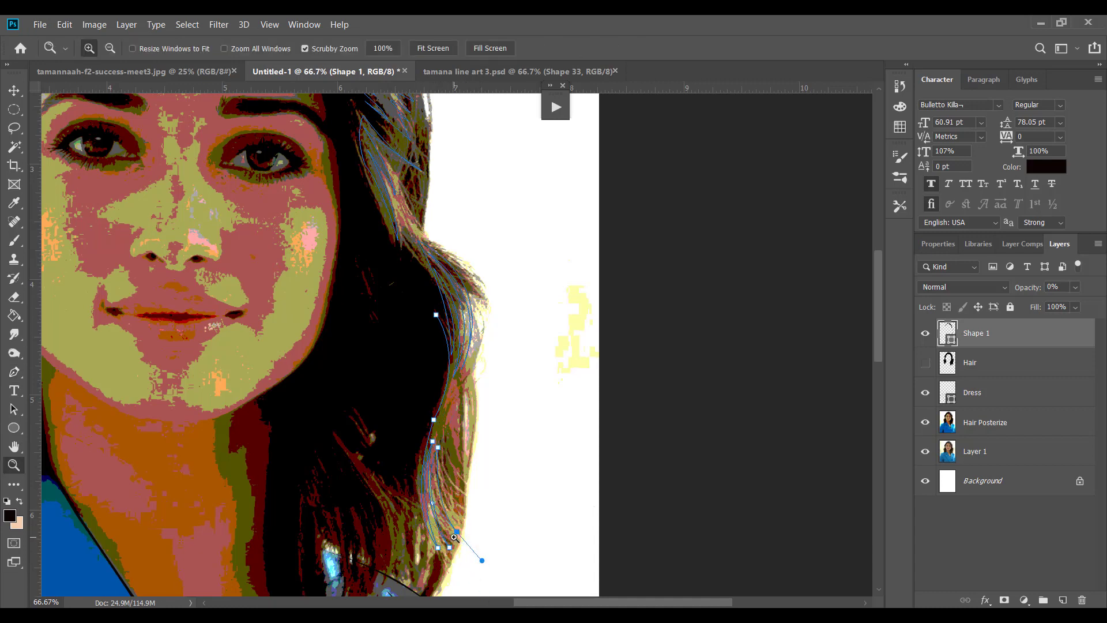
pyautogui.moveTo(454, 542); pyautogui.dragTo(484, 580)
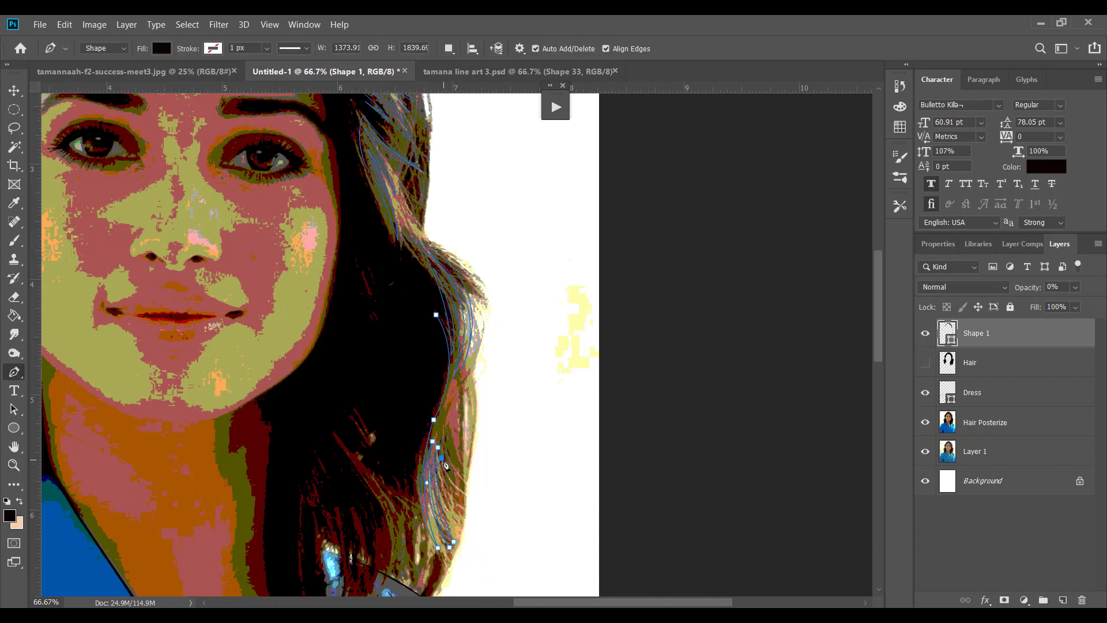
pyautogui.moveTo(460, 529); pyautogui.dragTo(480, 545)
pyautogui.moveTo(454, 473); pyautogui.dragTo(456, 459)
pyautogui.click(436, 315)
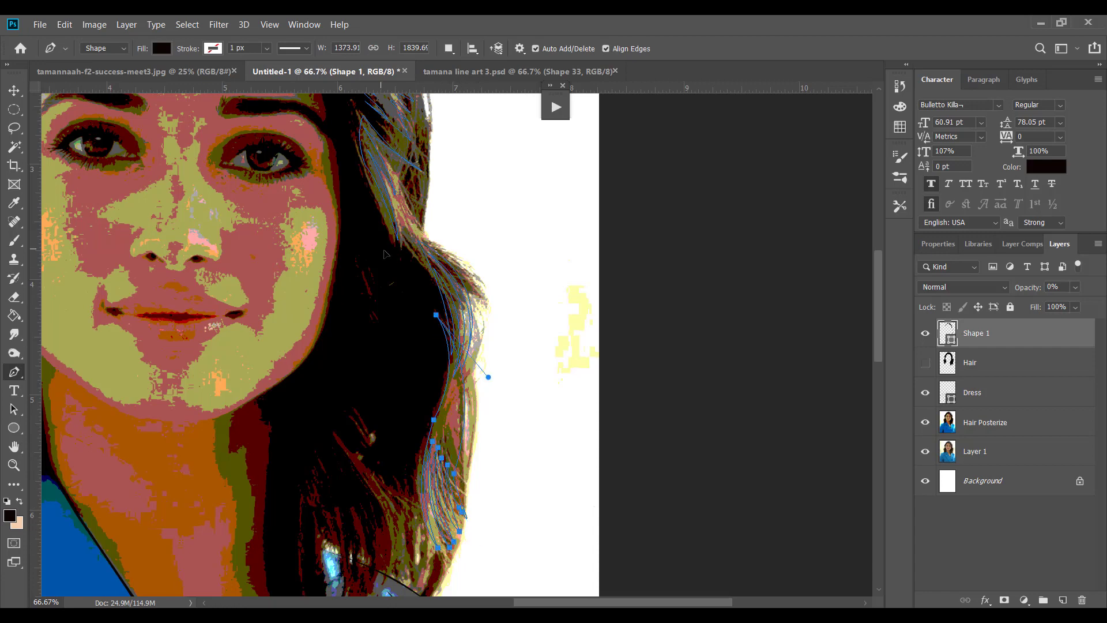
# Set the path operation to Combine Shapes and outline the thin highlight along the outermost edge of the image-right wave.
pyautogui.click(466, 385)
pyautogui.click(449, 49)
pyautogui.click(482, 79)
pyautogui.keyDown('alt'); pyautogui.click(471, 384); pyautogui.keyUp('alt')
pyautogui.click(464, 460)
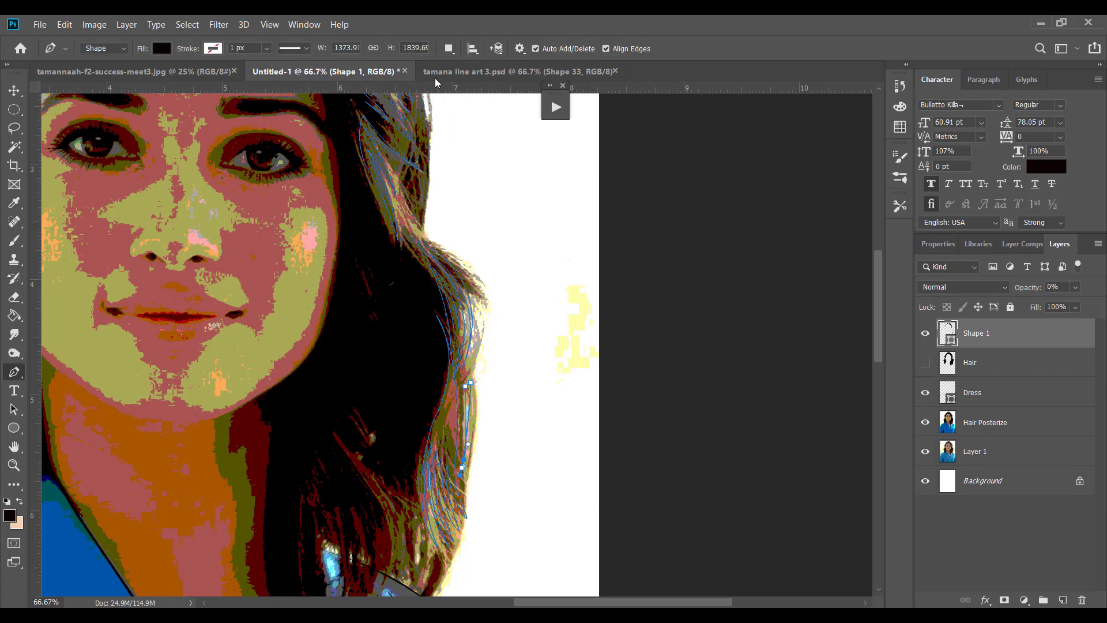
pyautogui.moveTo(466, 471); pyautogui.dragTo(461, 488)
pyautogui.keyDown('alt'); pyautogui.click(466, 470); pyautogui.keyUp('alt')
pyautogui.click(460, 264)
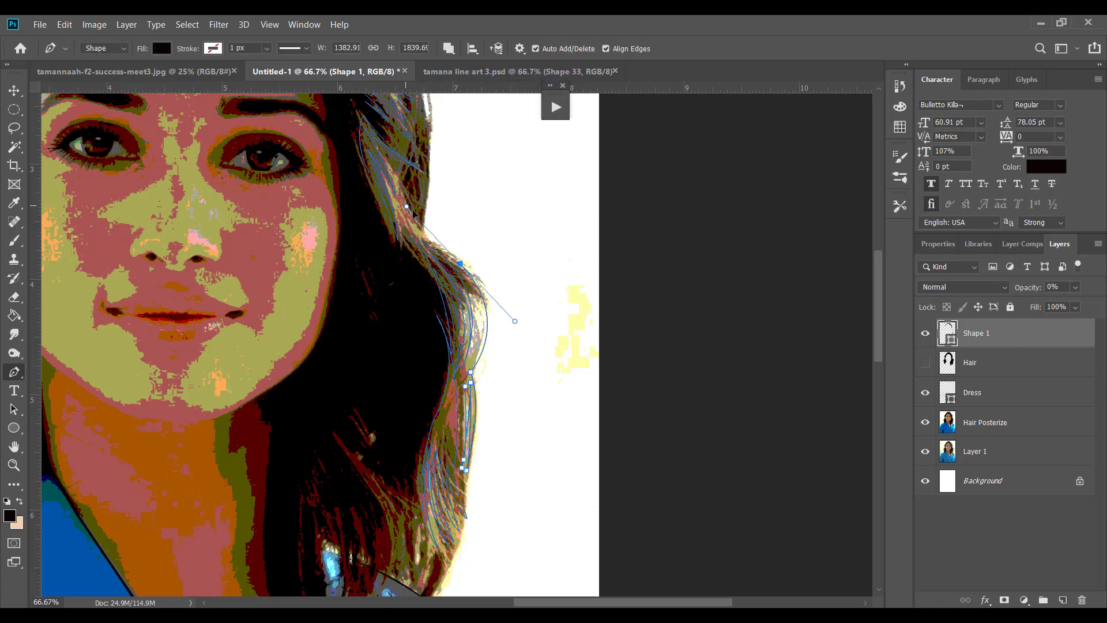
pyautogui.moveTo(469, 360); pyautogui.dragTo(441, 408)
pyautogui.click(465, 385)
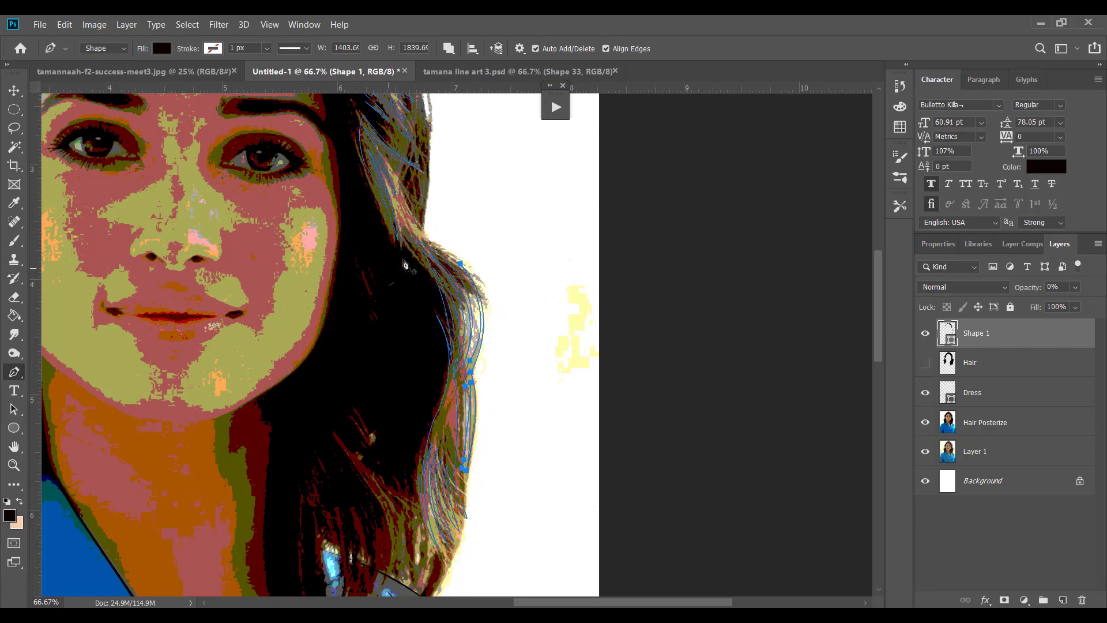
# Outline two short closed strands in the dark image-right hair, one beside the cheek and one below chin level.
pyautogui.click(363, 266)
pyautogui.moveTo(378, 312); pyautogui.dragTo(374, 346)
pyautogui.keyDown('alt'); pyautogui.click(378, 313); pyautogui.keyUp('alt')
pyautogui.click(363, 265)
pyautogui.click(328, 345)
pyautogui.moveTo(353, 425)
pyautogui.mouseDown()
pyautogui.moveTo(331, 364)
pyautogui.moveTo(356, 406)
pyautogui.mouseUp()
pyautogui.press('super')
pyautogui.press('super')
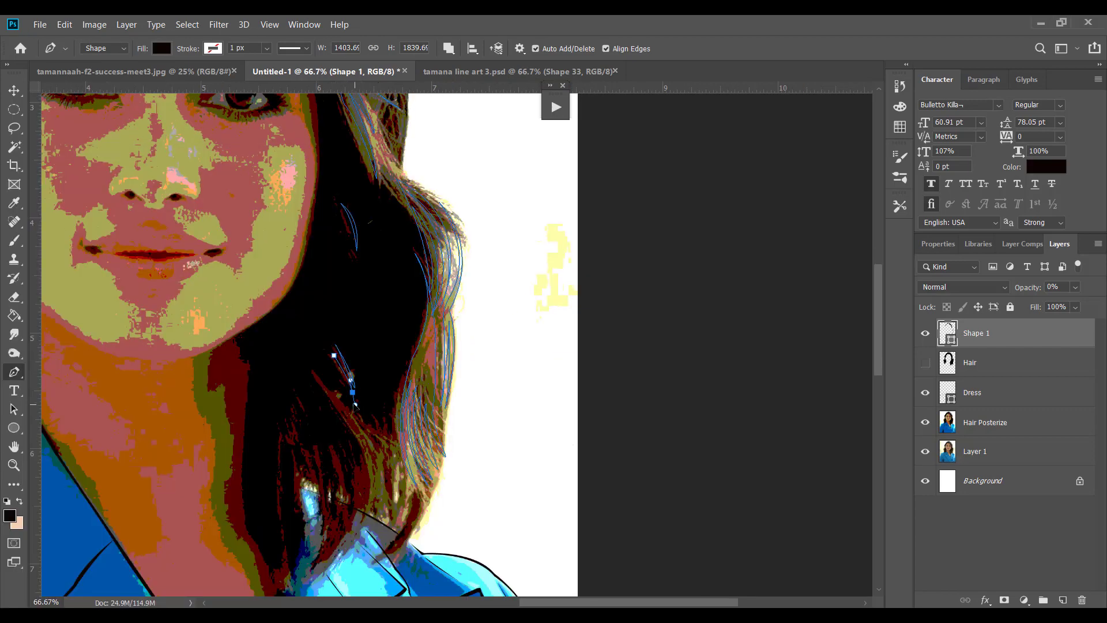
pyautogui.click(334, 356)
# Outline the long curved strands running from beside the neck down to the collar and close the shape.
pyautogui.click(311, 373)
pyautogui.moveTo(369, 502); pyautogui.dragTo(361, 556)
pyautogui.click(373, 509)
pyautogui.click(342, 400)
pyautogui.moveTo(331, 380); pyautogui.dragTo(261, 311)
pyautogui.moveTo(384, 507); pyautogui.dragTo(372, 585)
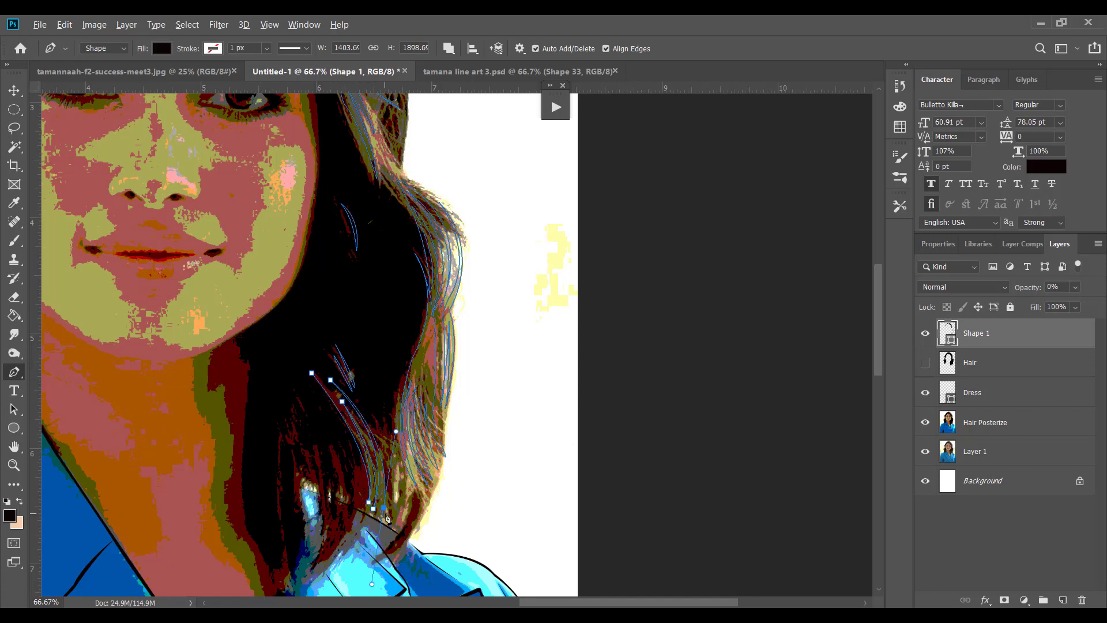
pyautogui.click(312, 374)
# Outline the cluster of reddish strands at the hair ends above the image-right collar and close the shape.
pyautogui.scroll(-5, 291, 526)
pyautogui.click(307, 236)
pyautogui.moveTo(313, 355); pyautogui.dragTo(353, 277)
pyautogui.click(320, 352)
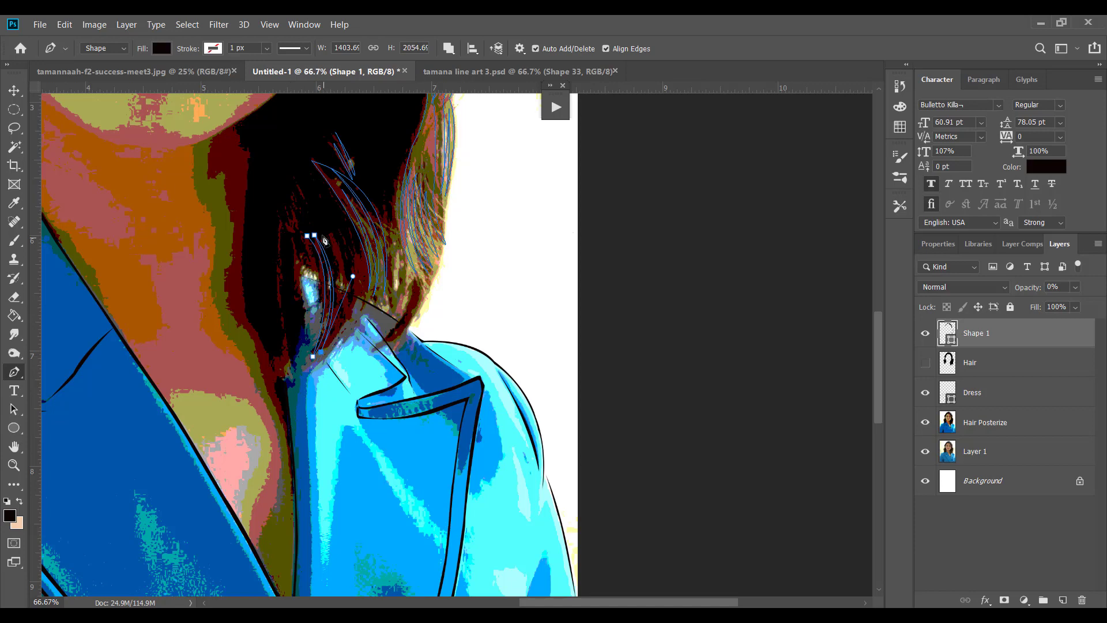
pyautogui.click(321, 235)
pyautogui.click(330, 344)
pyautogui.moveTo(331, 231); pyautogui.dragTo(296, 176)
pyautogui.click(345, 324)
pyautogui.moveTo(338, 228); pyautogui.dragTo(358, 333)
pyautogui.moveTo(307, 236); pyautogui.dragTo(257, 293)
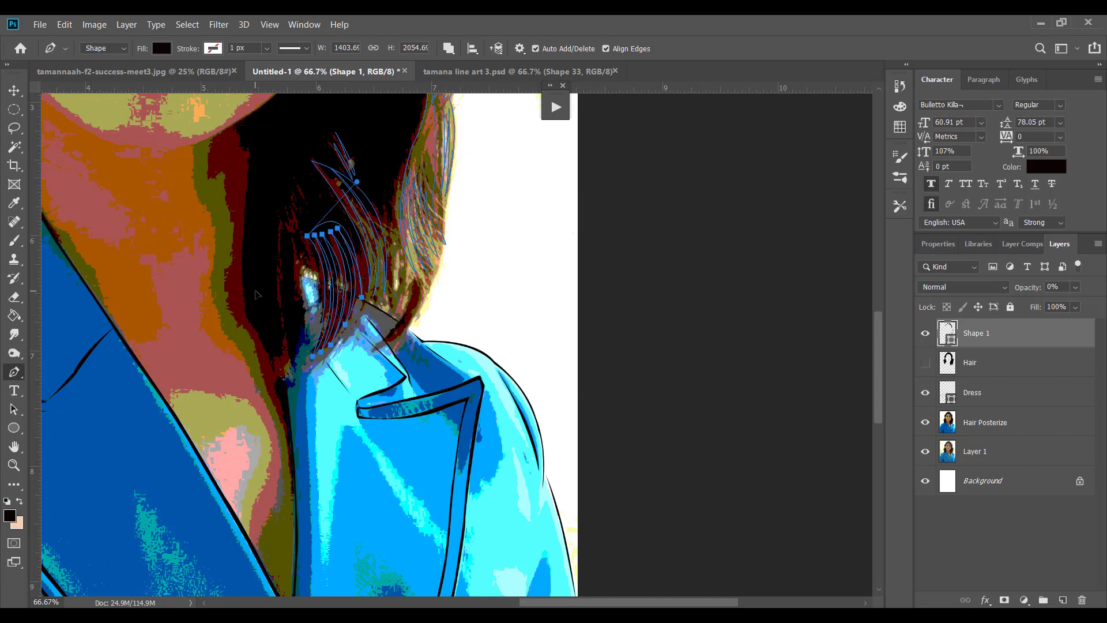
pyautogui.press('super')
pyautogui.write('zz')
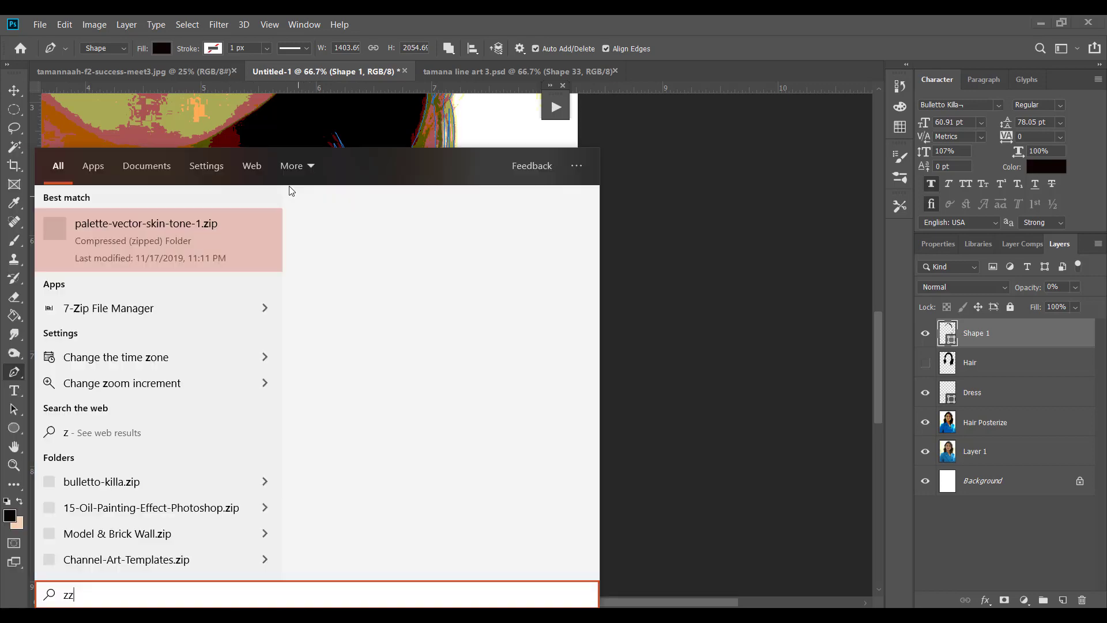
pyautogui.press('Escape')
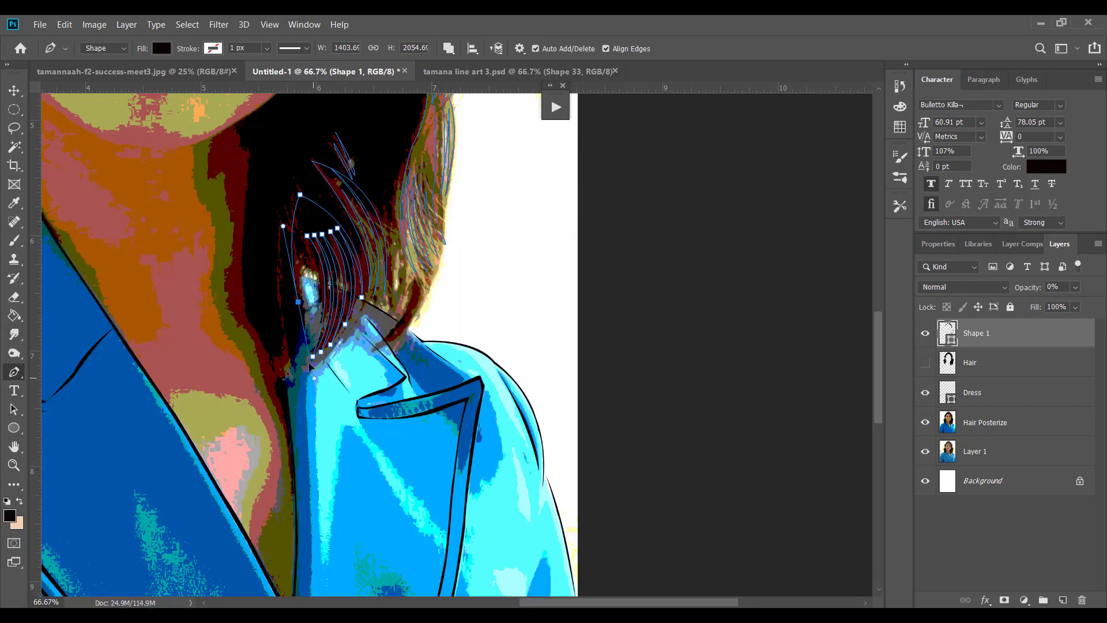
# Trace the light highlight along the outer hair edge from the image-right side up to the crown and back down.
pyautogui.scroll(5, 358, 287)
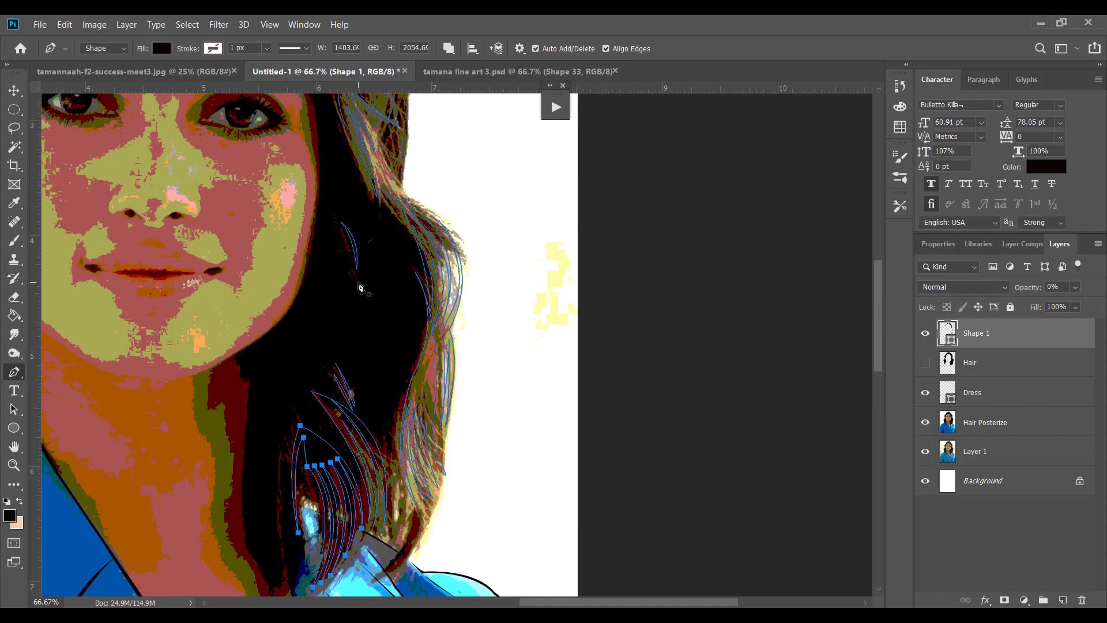
pyautogui.scroll(8, 359, 286)
pyautogui.click(409, 465)
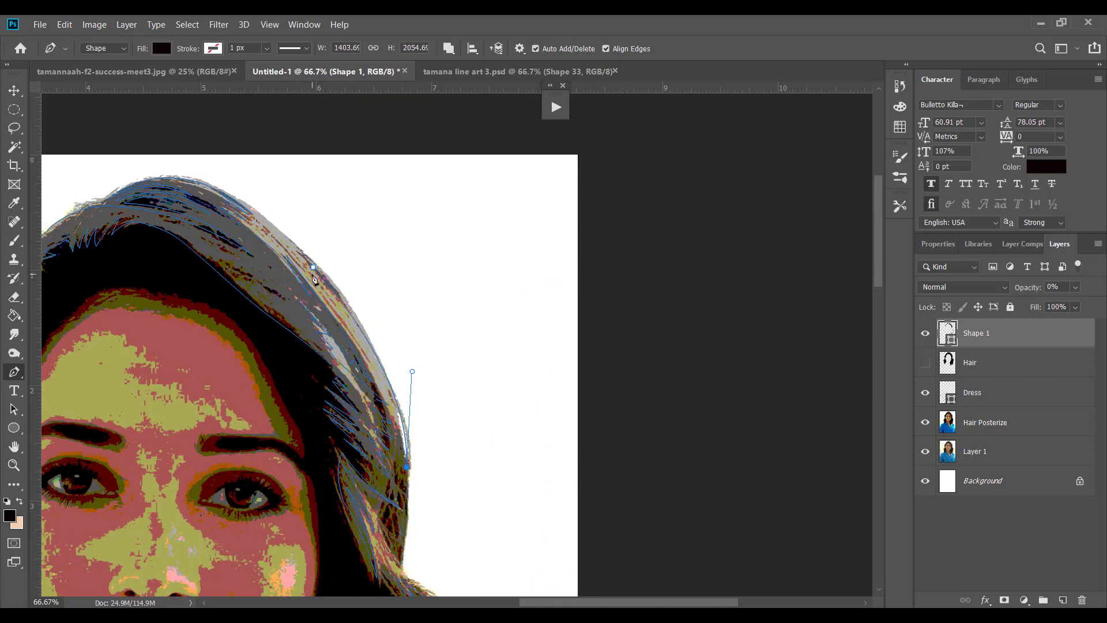
pyautogui.click(313, 275)
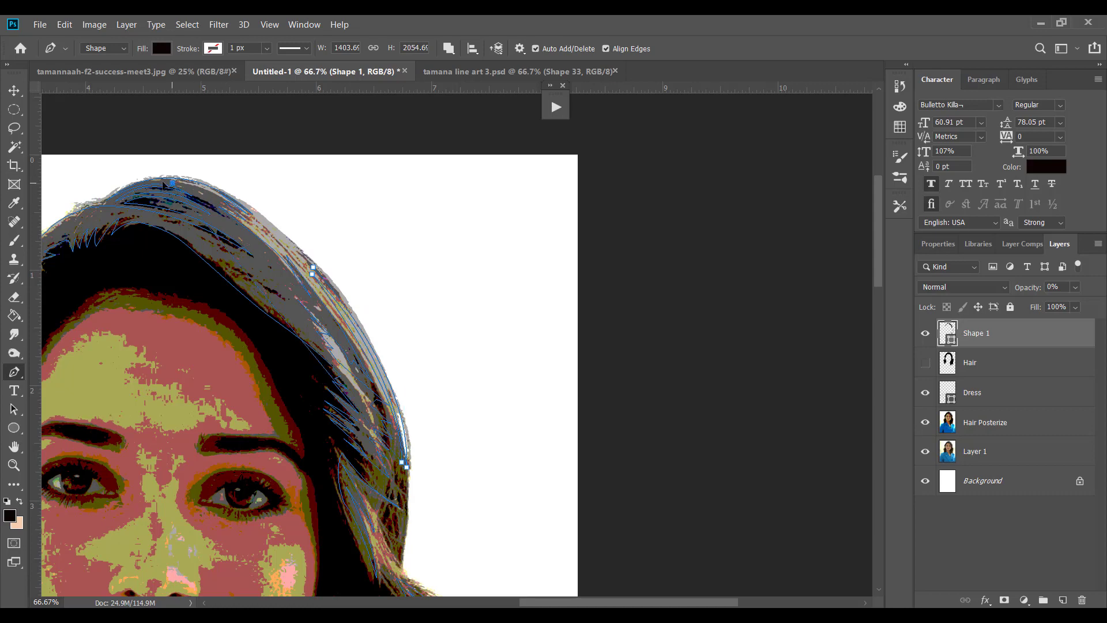
pyautogui.click(173, 183)
pyautogui.click(261, 228)
pyautogui.moveTo(345, 323); pyautogui.dragTo(306, 215)
# Outline the long thin strand running from the image-left temple past the ear to the outer hair curl and close the shape.
pyautogui.moveTo(220, 309); pyautogui.dragTo(201, 365)
pyautogui.click(176, 462)
pyautogui.click(182, 422)
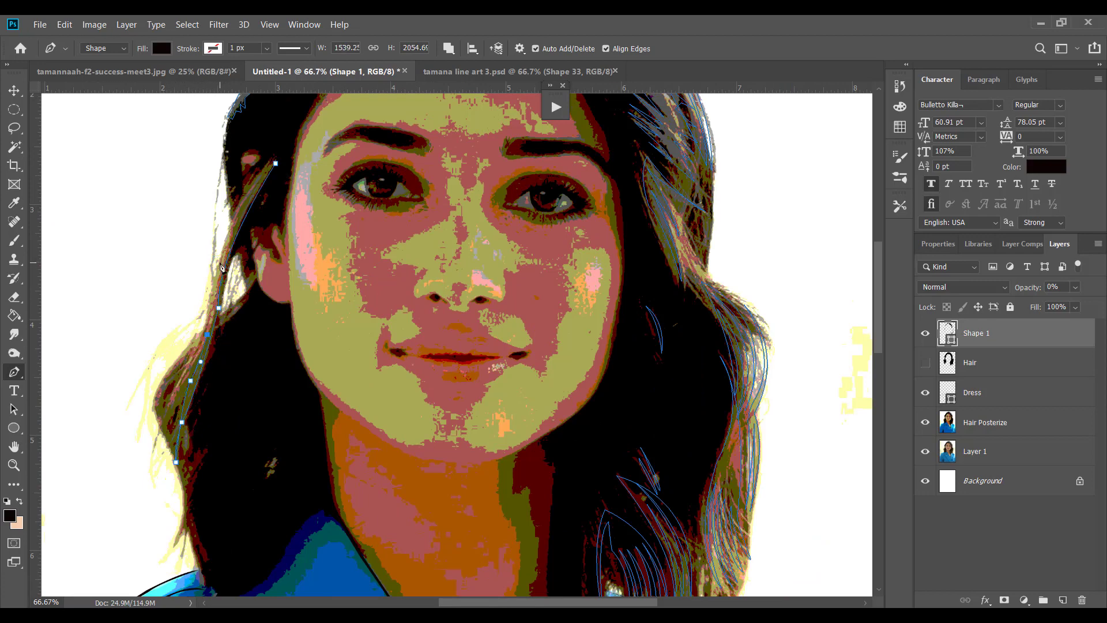
pyautogui.click(276, 163)
# Outline a short strand in the image-left outer curl and a slim curved strand along the hair edge above the collar.
pyautogui.click(160, 413)
pyautogui.click(190, 345)
pyautogui.moveTo(187, 359); pyautogui.dragTo(200, 349)
pyautogui.click(202, 455)
pyautogui.scroll(-3, 202, 455)
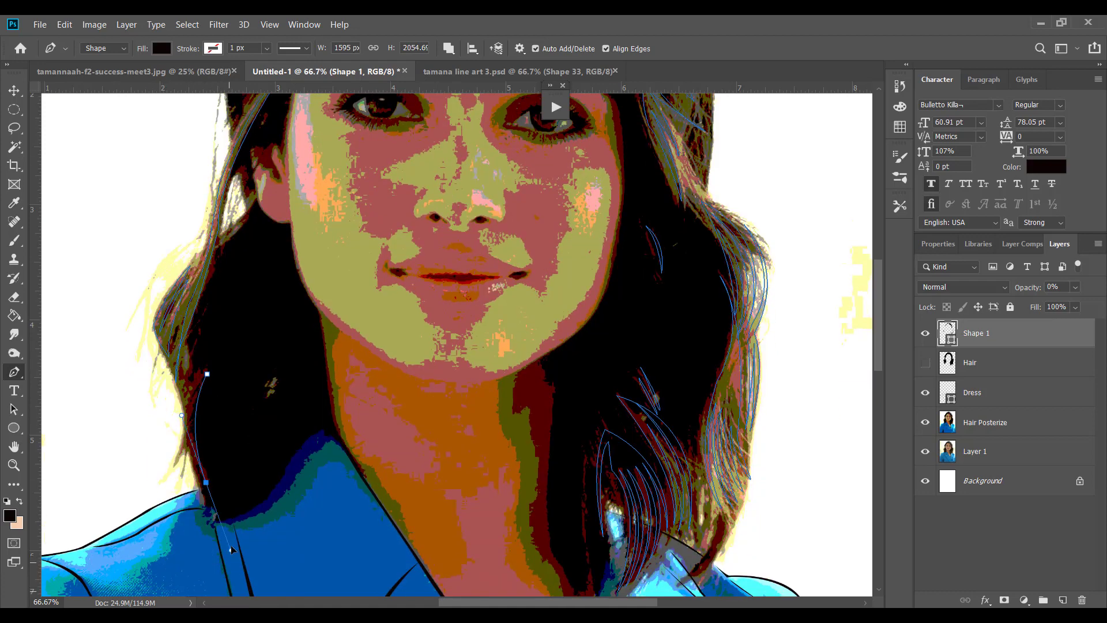
pyautogui.moveTo(197, 463); pyautogui.dragTo(199, 484)
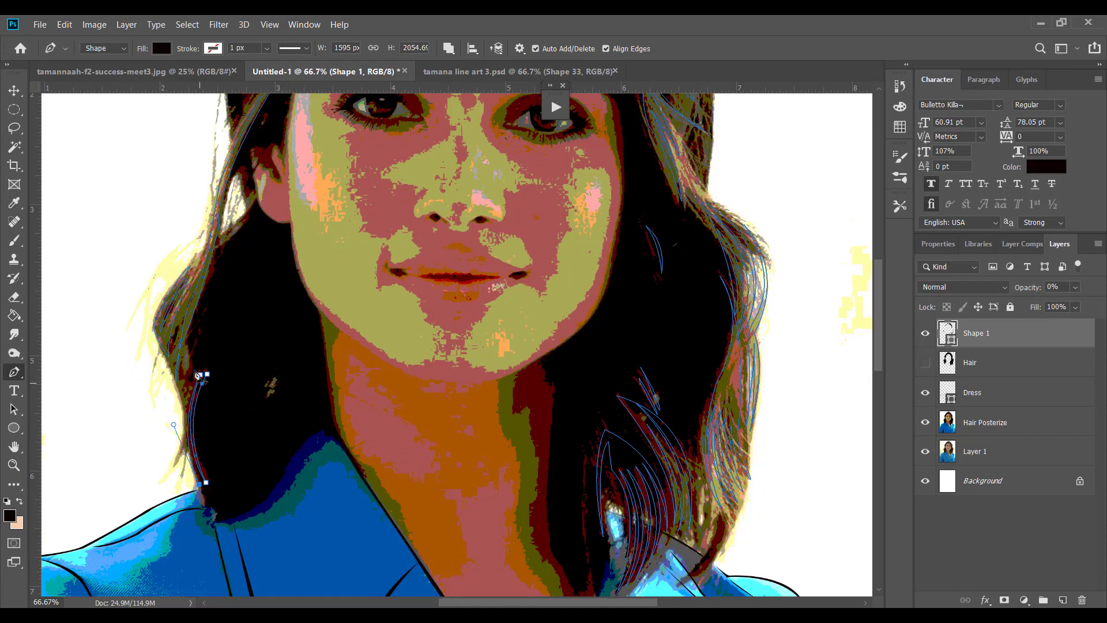
pyautogui.moveTo(200, 374); pyautogui.dragTo(195, 363)
# Show the Hair layer again and rasterize the Shape 1 layer holding the traced strands.
pyautogui.scroll(12, 689, 340)
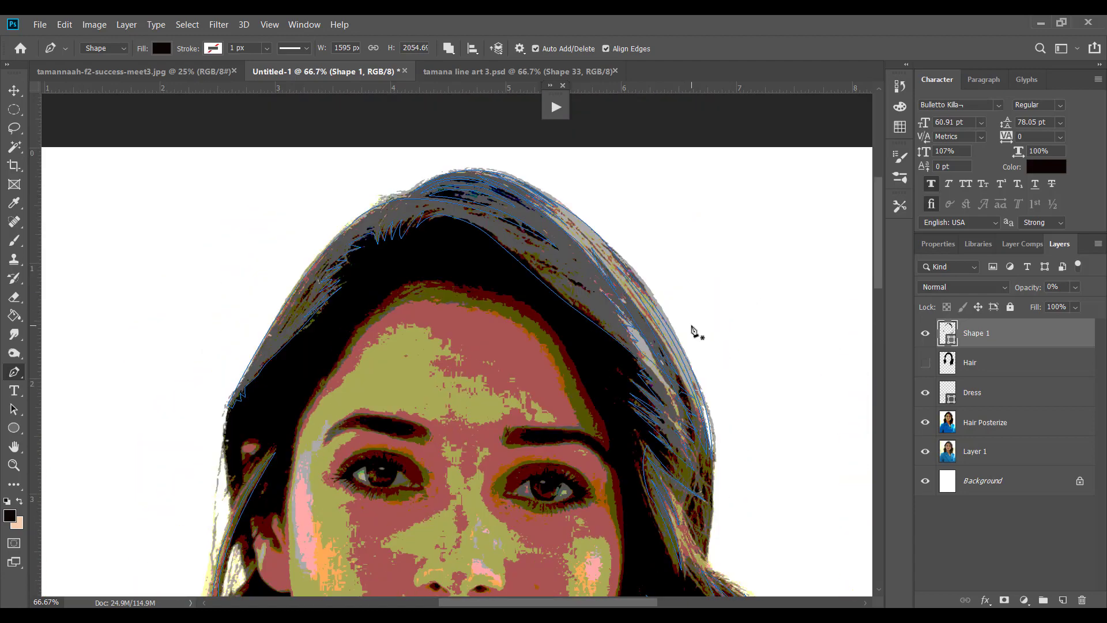
pyautogui.click(924, 365)
pyautogui.rightClick(980, 334)
pyautogui.click(865, 229)
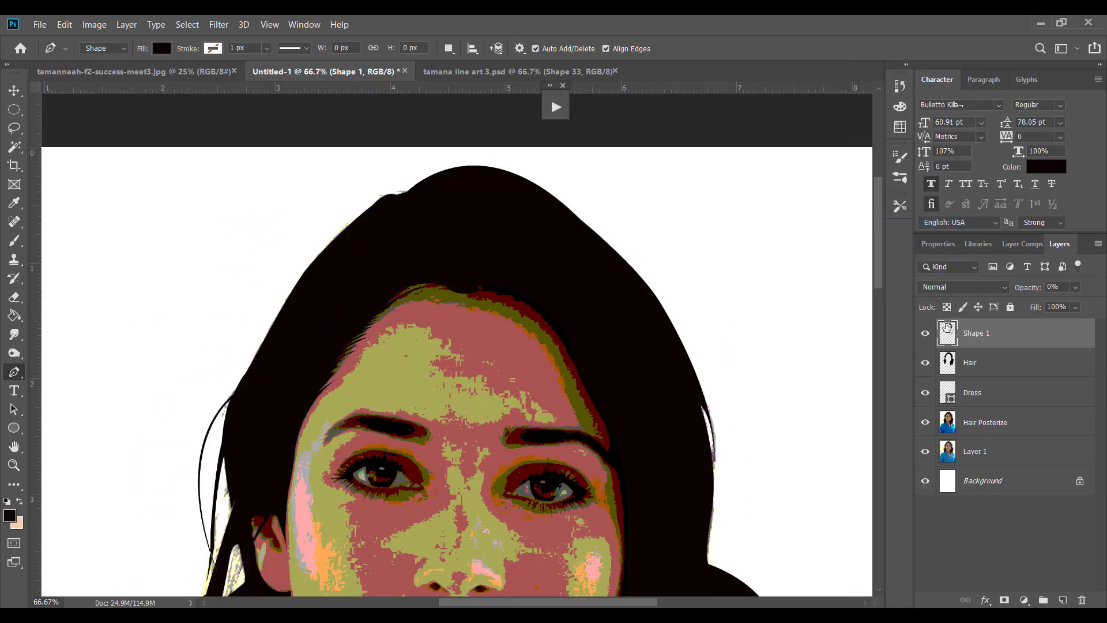
# Load the Shape 1 strands as a selection and fill it with a dark brown foreground color on a new layer.
pyautogui.click(10, 515)
pyautogui.click(679, 465)
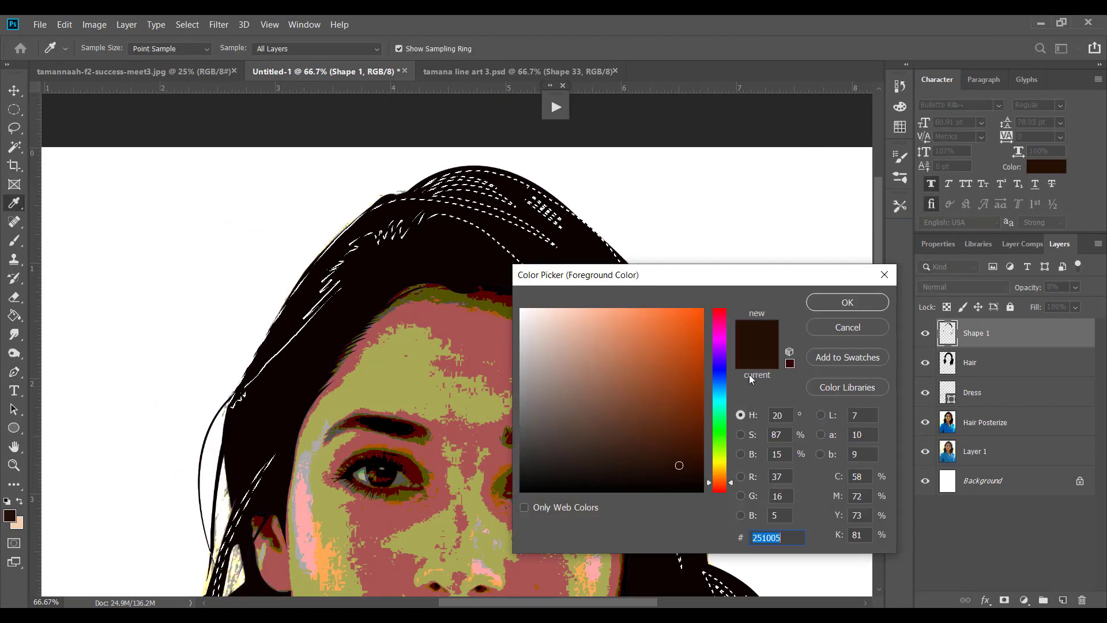
pyautogui.click(848, 302)
pyautogui.hotkey('ctrl', 'shift', 'alt', 'n')
pyautogui.hotkey('alt', 'BackSpace')
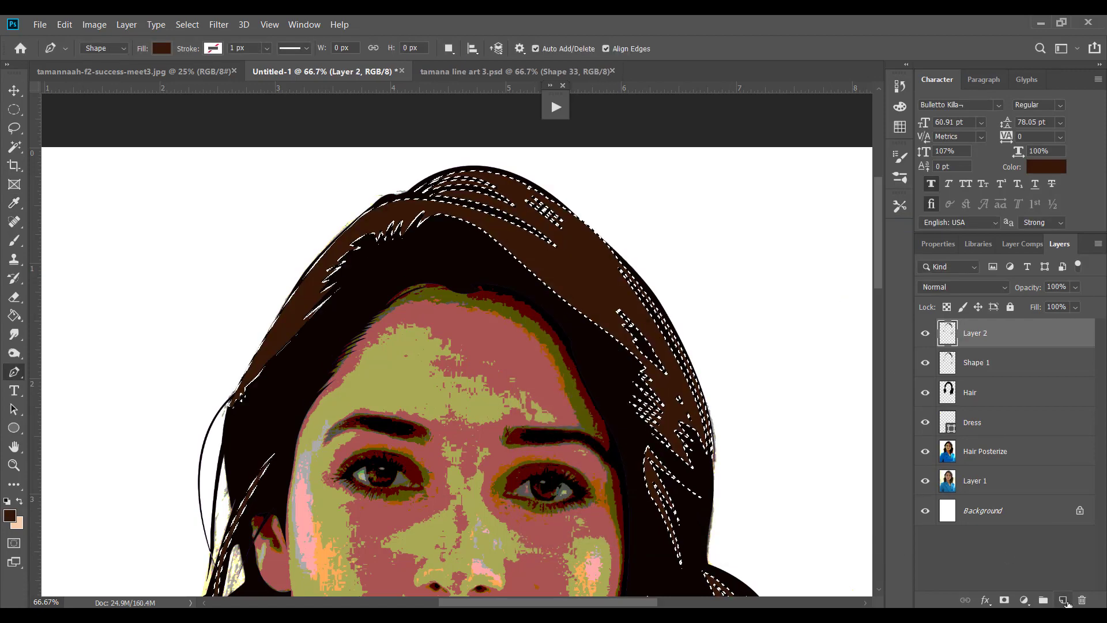
# Refill the selected strands on the new layer with a darker brown and clear the selection.
pyautogui.click(9, 515)
pyautogui.click(830, 303)
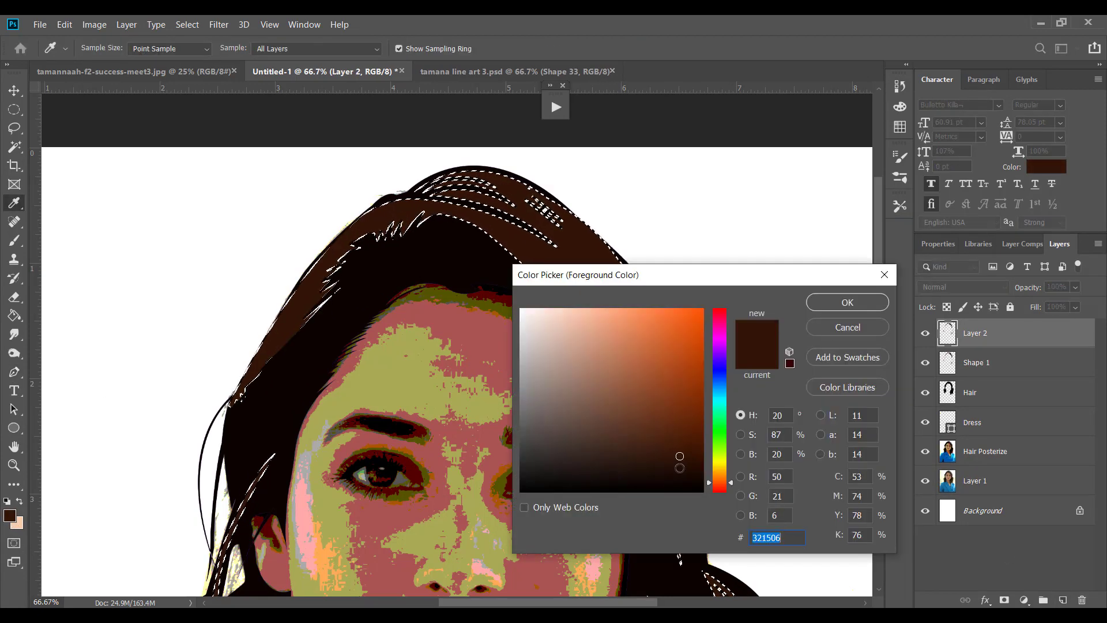
pyautogui.click(845, 304)
pyautogui.hotkey('ctrl', 'd')
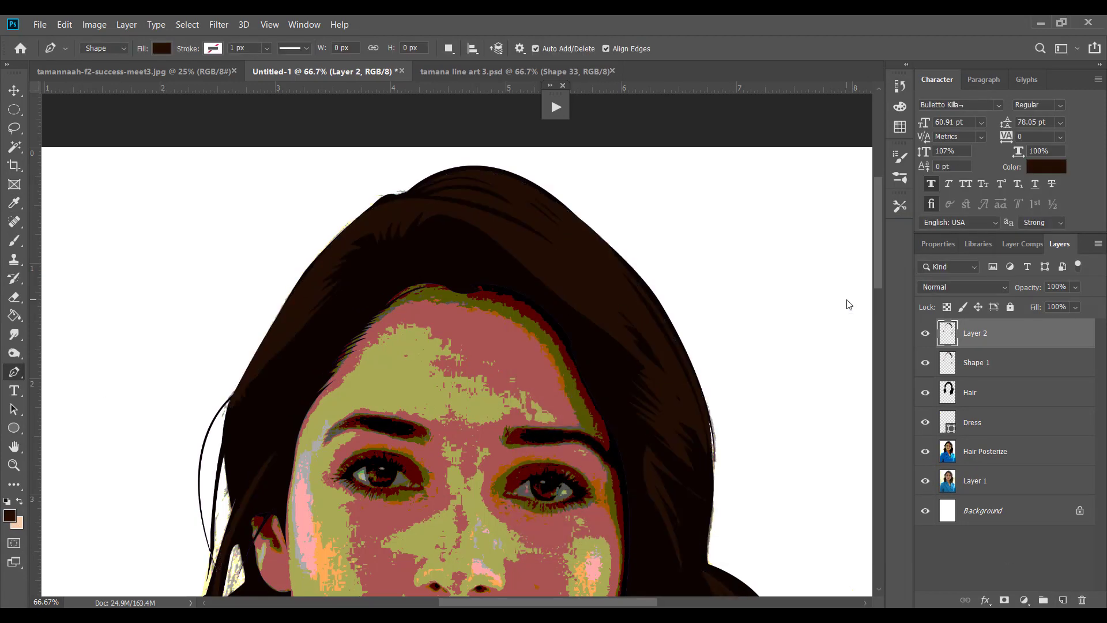
# Hide the Hair Posterize and Layer 1 photo layers and select the Hair layer.
pyautogui.scroll(-4, 845, 304)
pyautogui.click(925, 451)
pyautogui.click(925, 481)
pyautogui.scroll(-2, 771, 302)
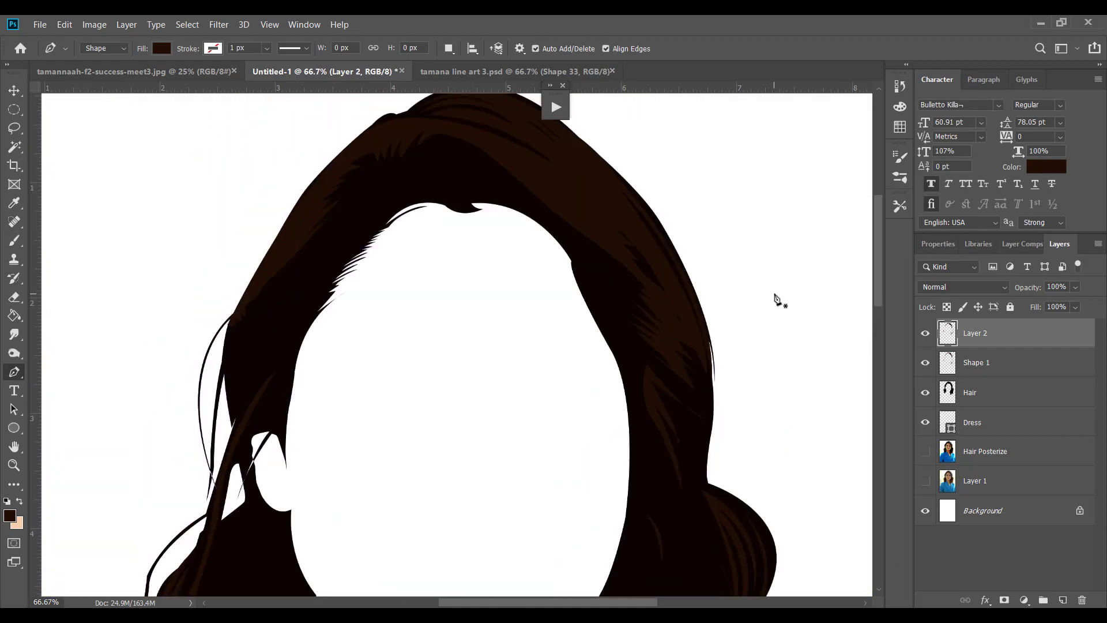
pyautogui.scroll(-1, 730, 293)
pyautogui.click(978, 393)
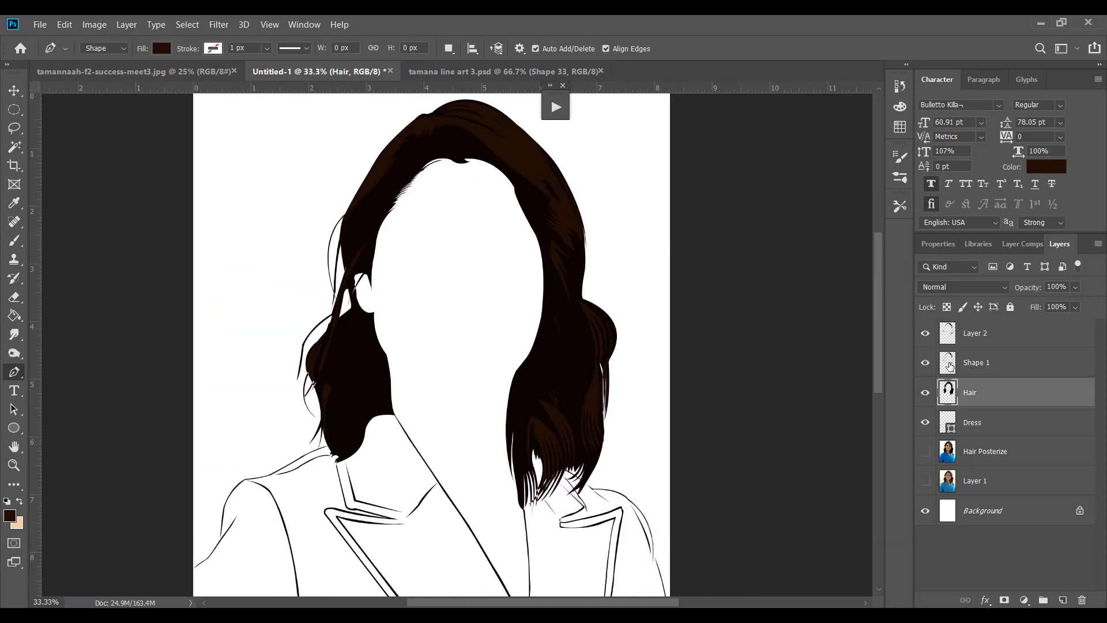